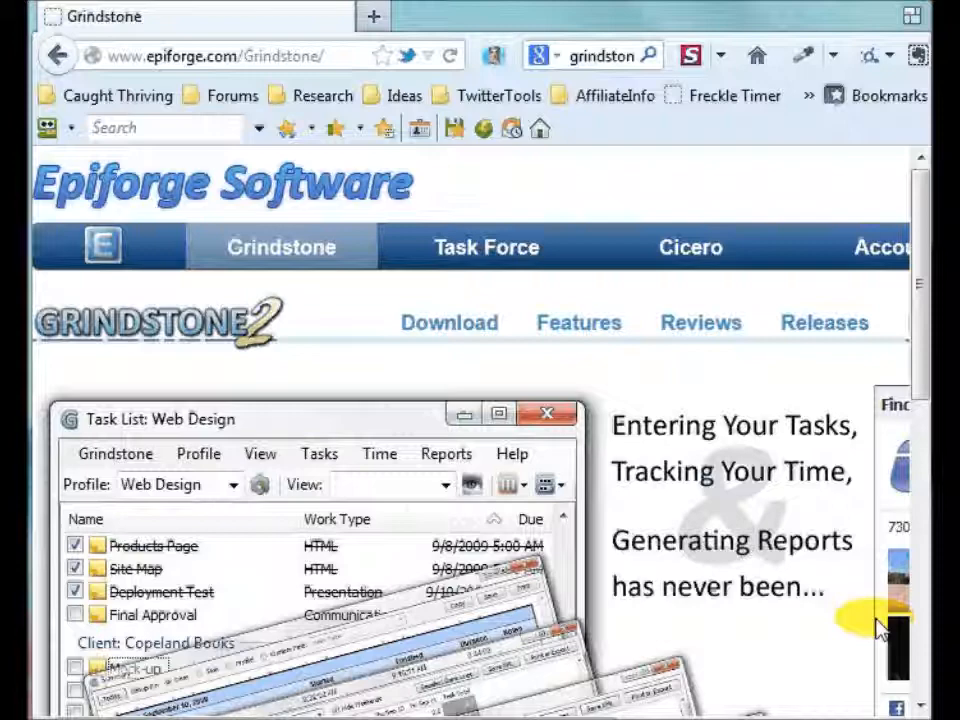
- Switch to Grindstone's Task List and create a new profile named Test
{"action": "left_click_drag", "start_coordinate": [111, 55], "coordinate": [354, 56]}
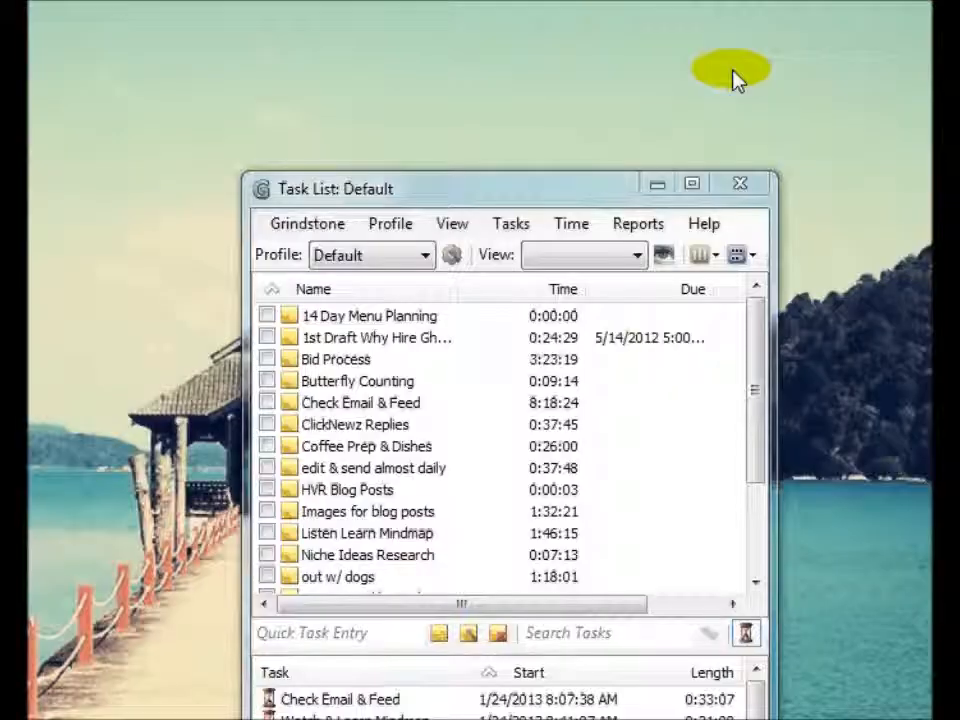
{"action": "left_click_drag", "start_coordinate": [527, 193], "coordinate": [497, 26]}
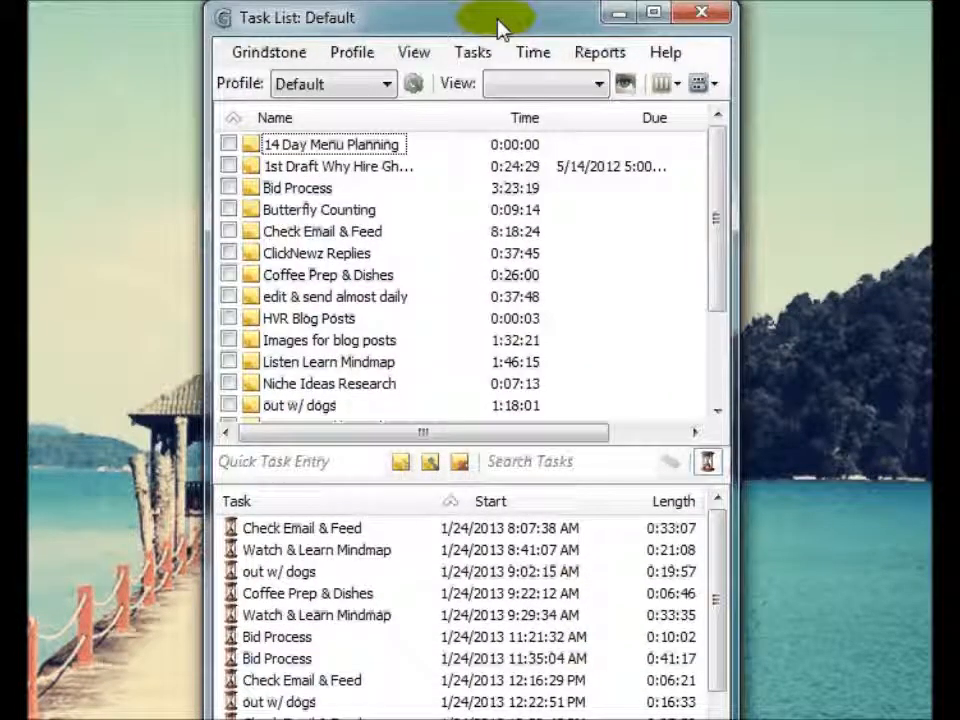
{"action": "left_click", "coordinate": [387, 86]}
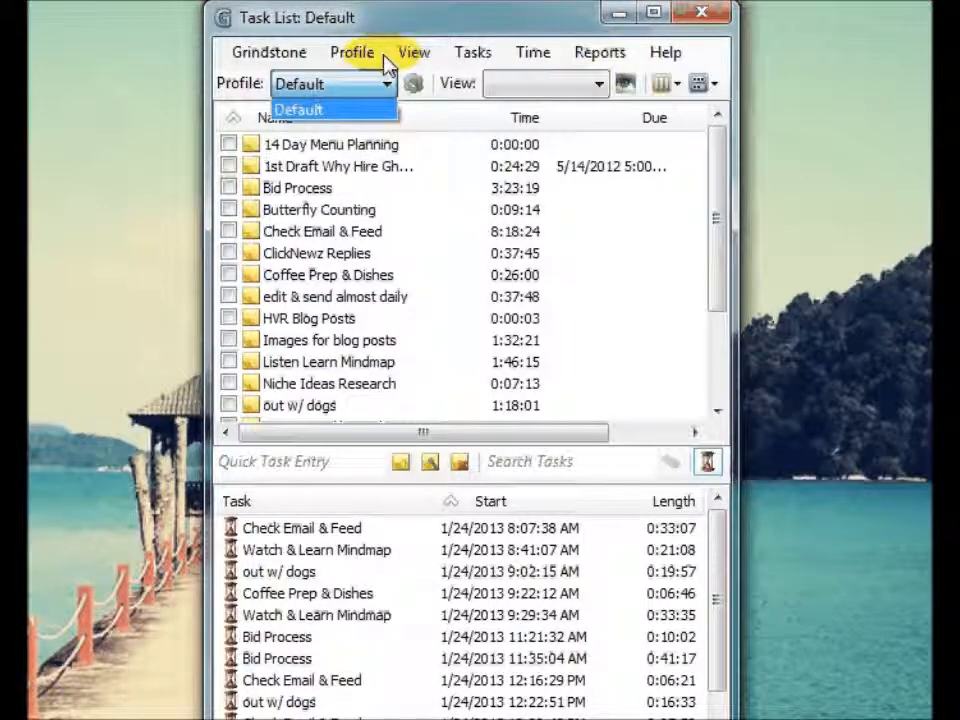
{"action": "left_click", "coordinate": [358, 60]}
{"action": "left_click", "coordinate": [358, 58]}
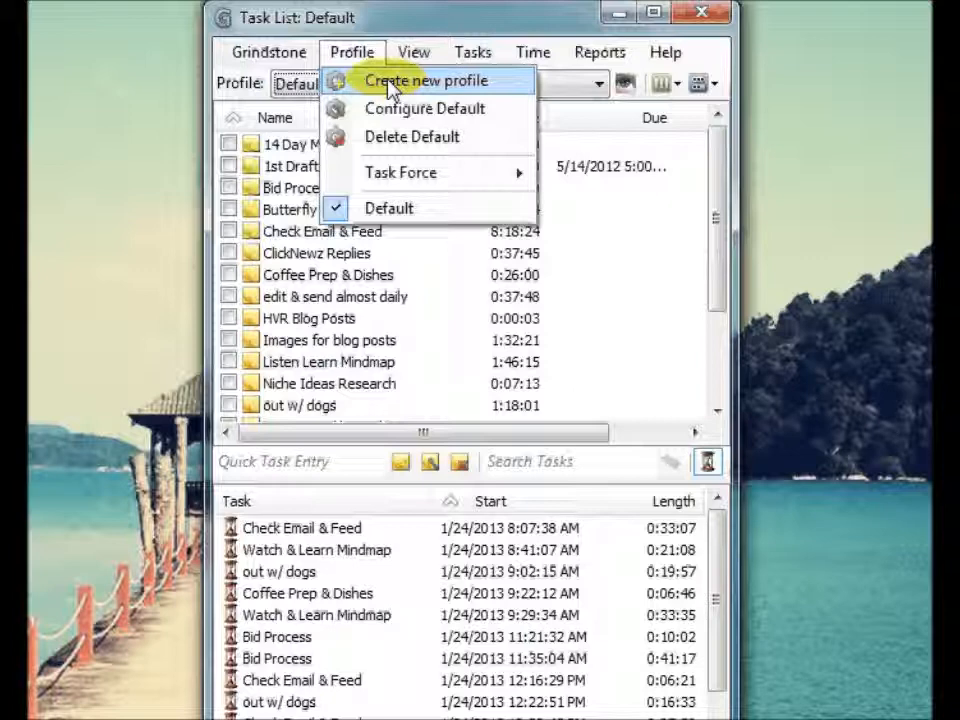
{"action": "left_click", "coordinate": [389, 82]}
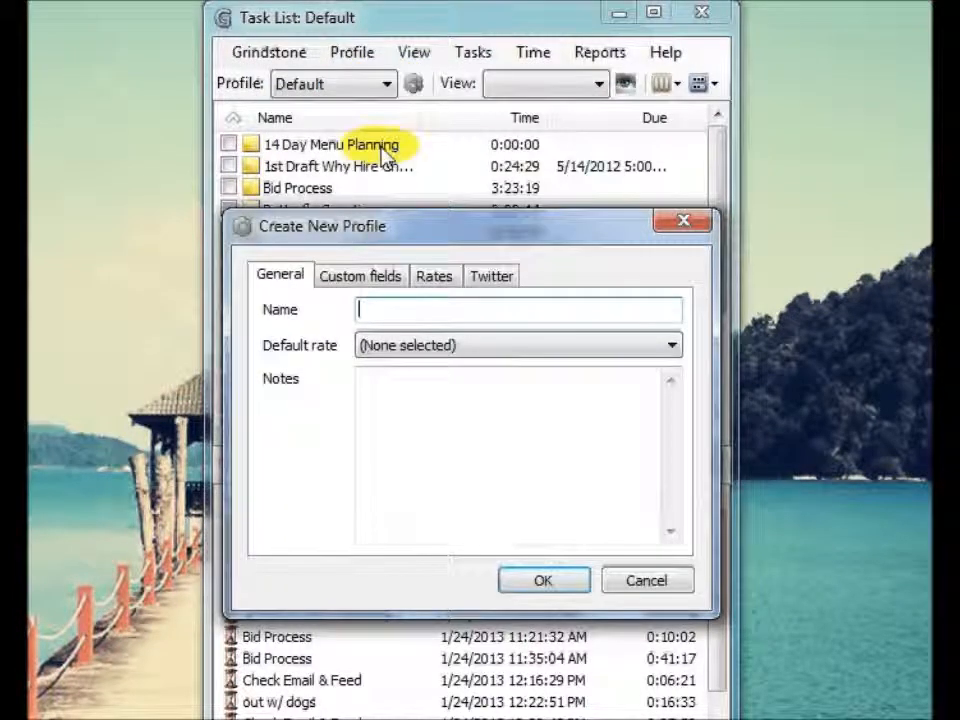
{"action": "type", "text": "Test"}
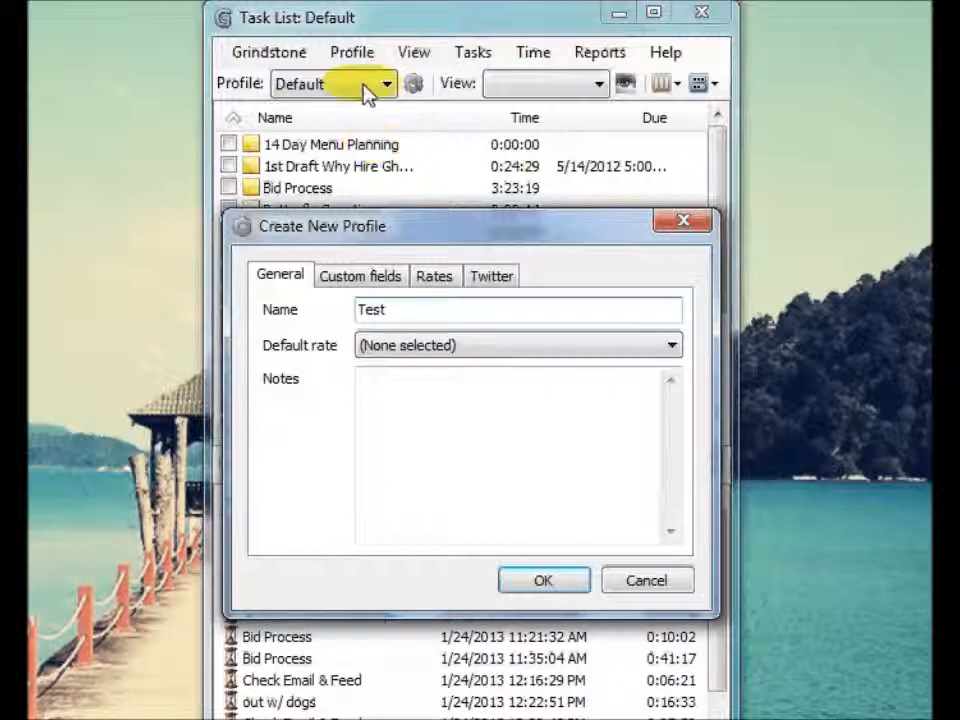
{"action": "left_click", "coordinate": [534, 580]}
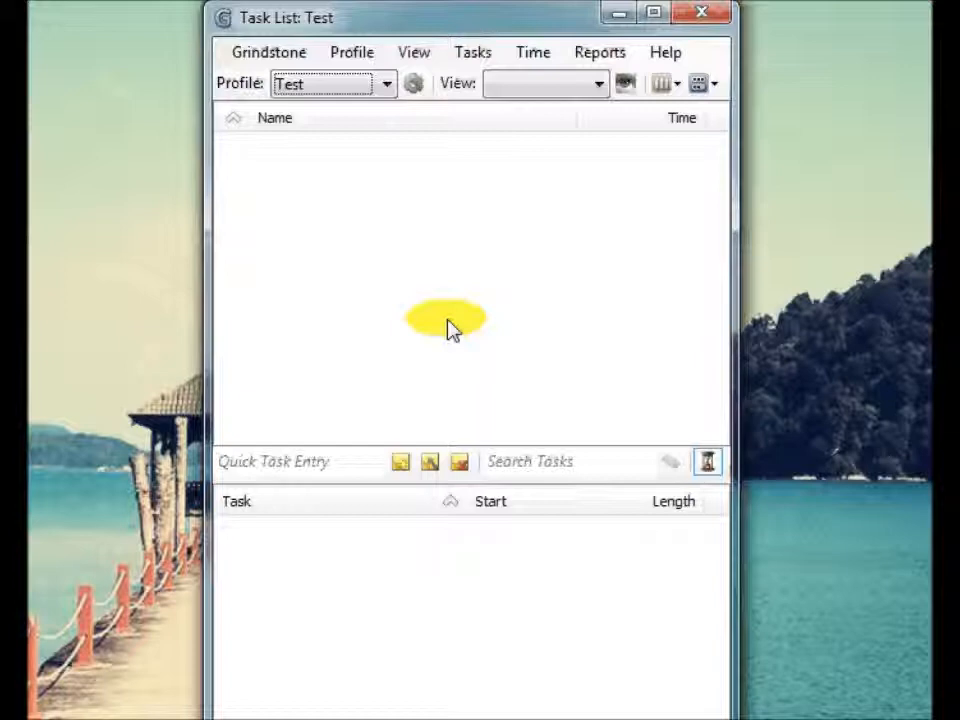
- Start a new task named Video Review and add an unnamed rate with the default hourly charge
{"action": "left_click", "coordinate": [400, 463]}
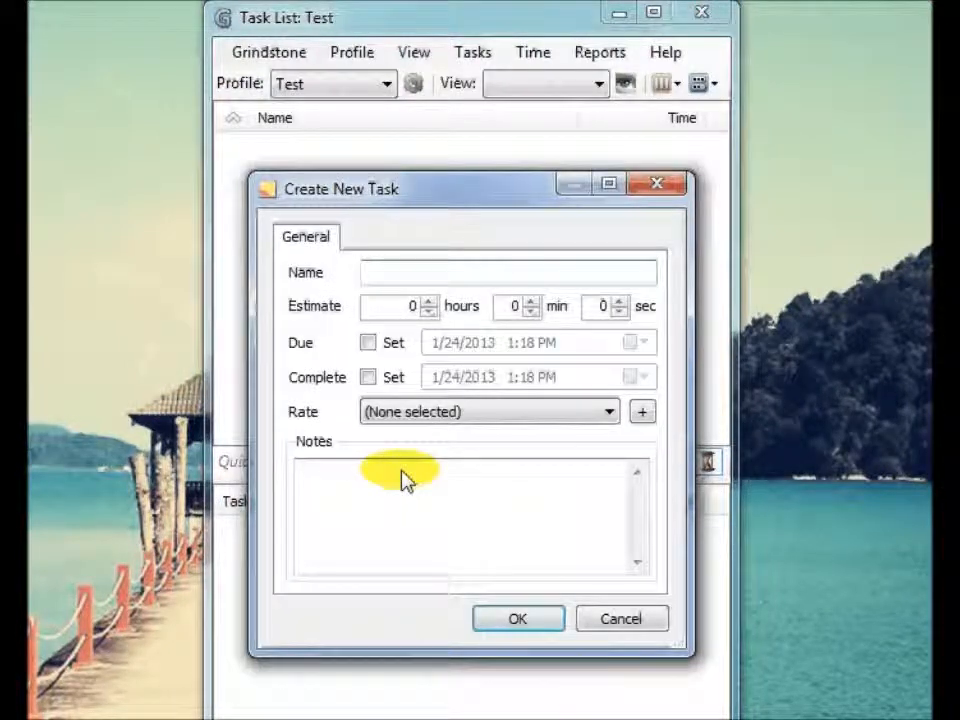
{"action": "type", "text": "Video Review"}
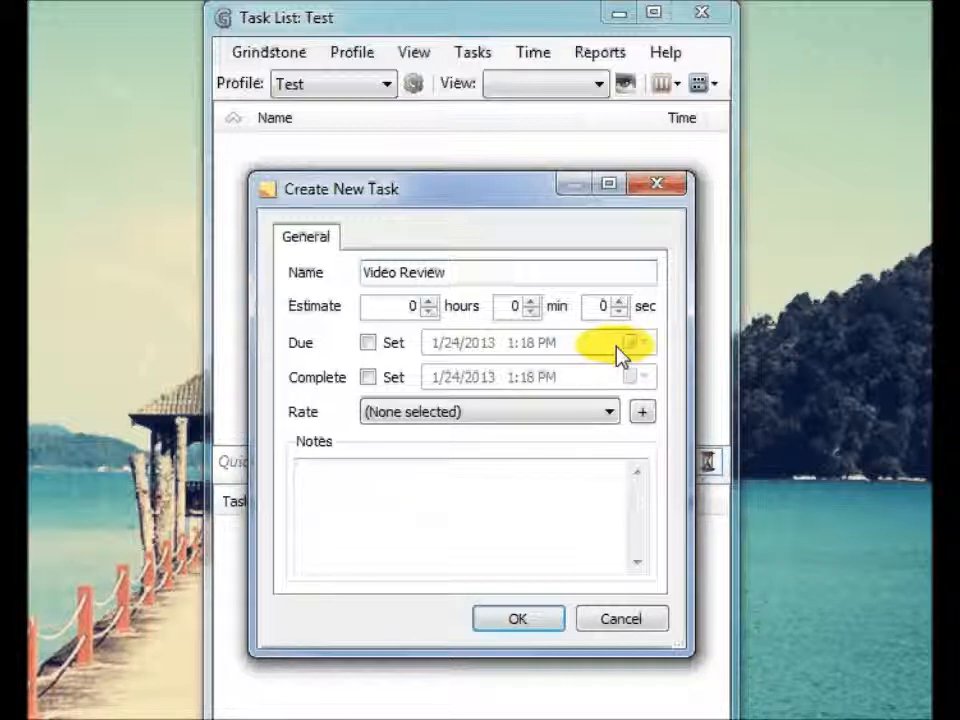
{"action": "left_click", "coordinate": [609, 413]}
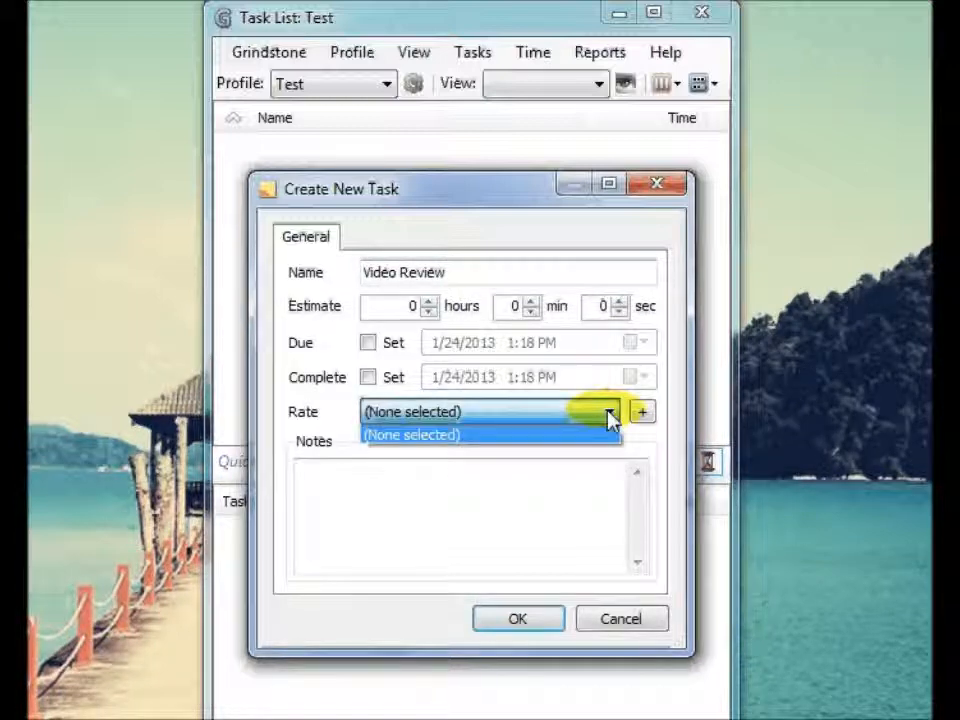
{"action": "left_click", "coordinate": [609, 413]}
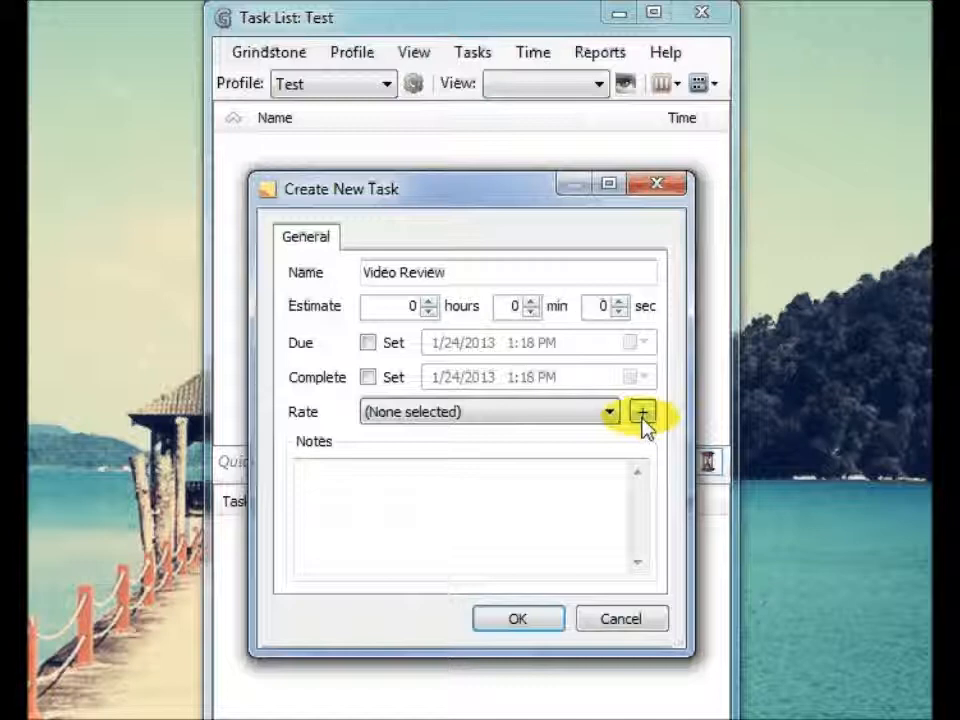
{"action": "left_click", "coordinate": [642, 414]}
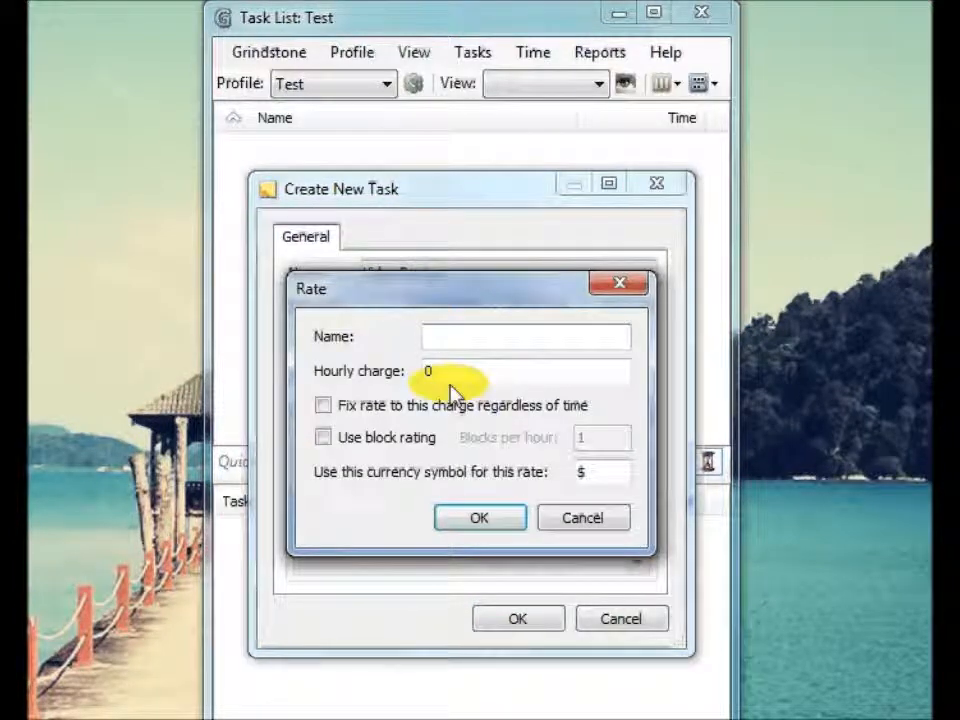
{"action": "left_click", "coordinate": [488, 519]}
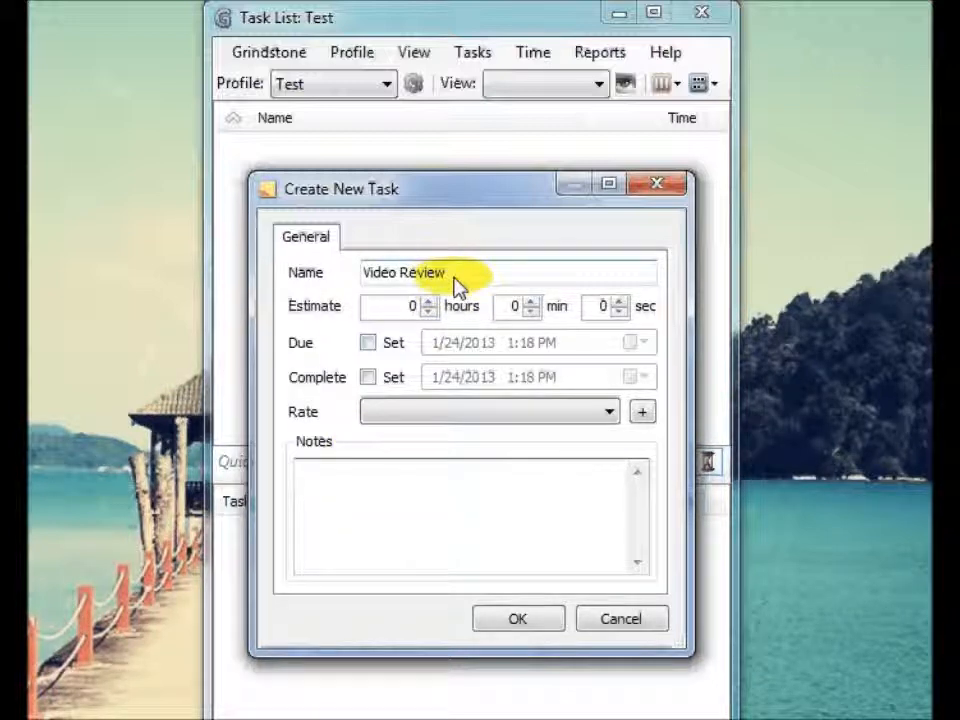
- Set the Video Review task's estimate to 2 hours and save the task
{"action": "left_click", "coordinate": [414, 312]}
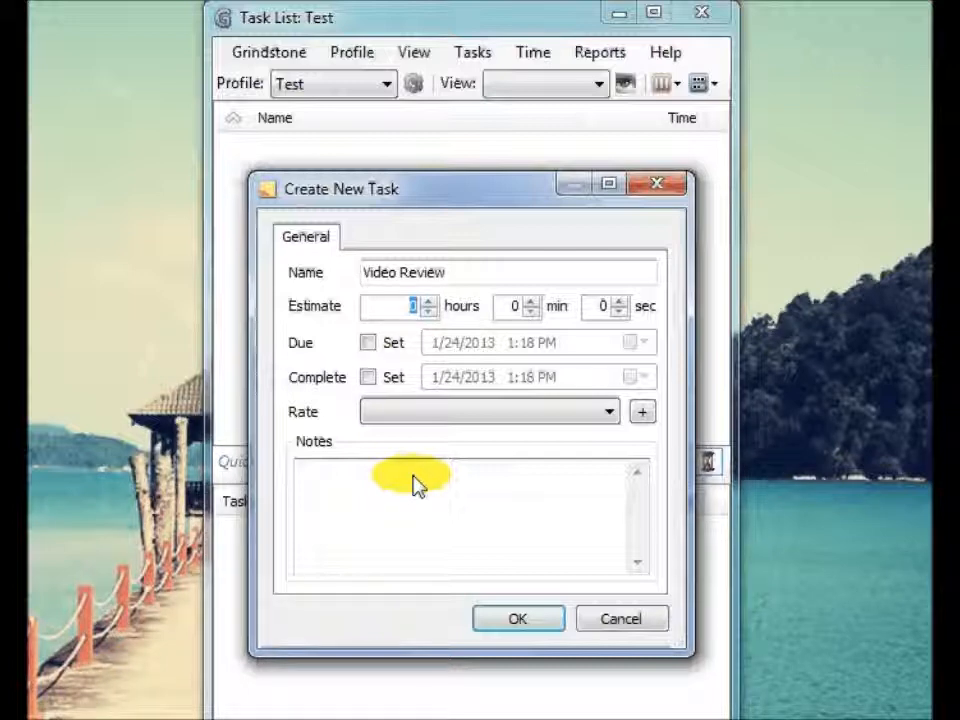
{"action": "type", "text": "2"}
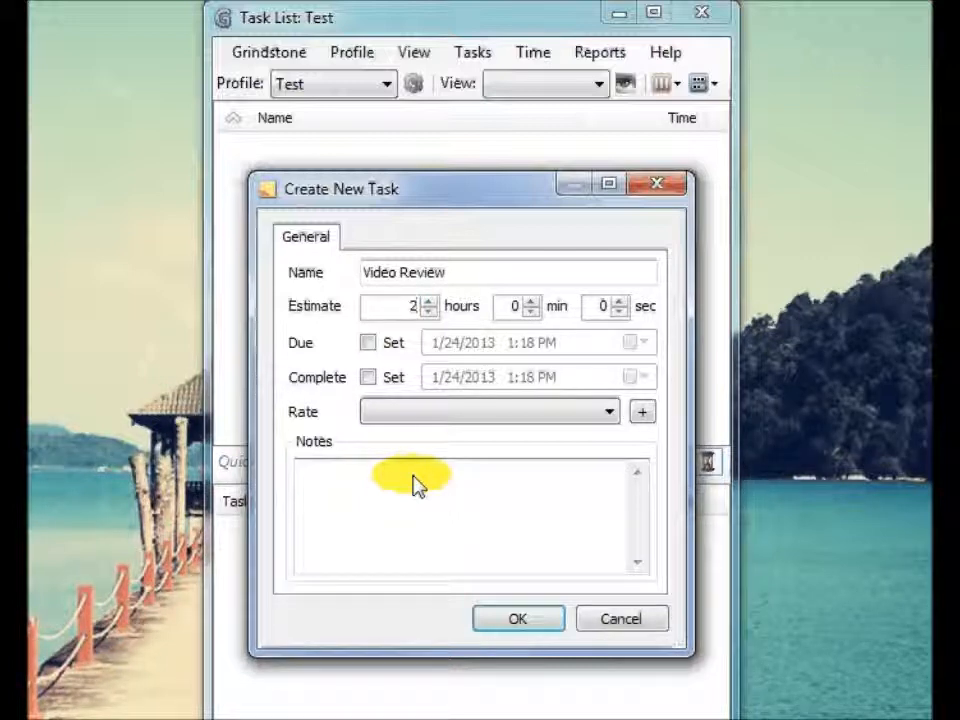
{"action": "left_click", "coordinate": [510, 621]}
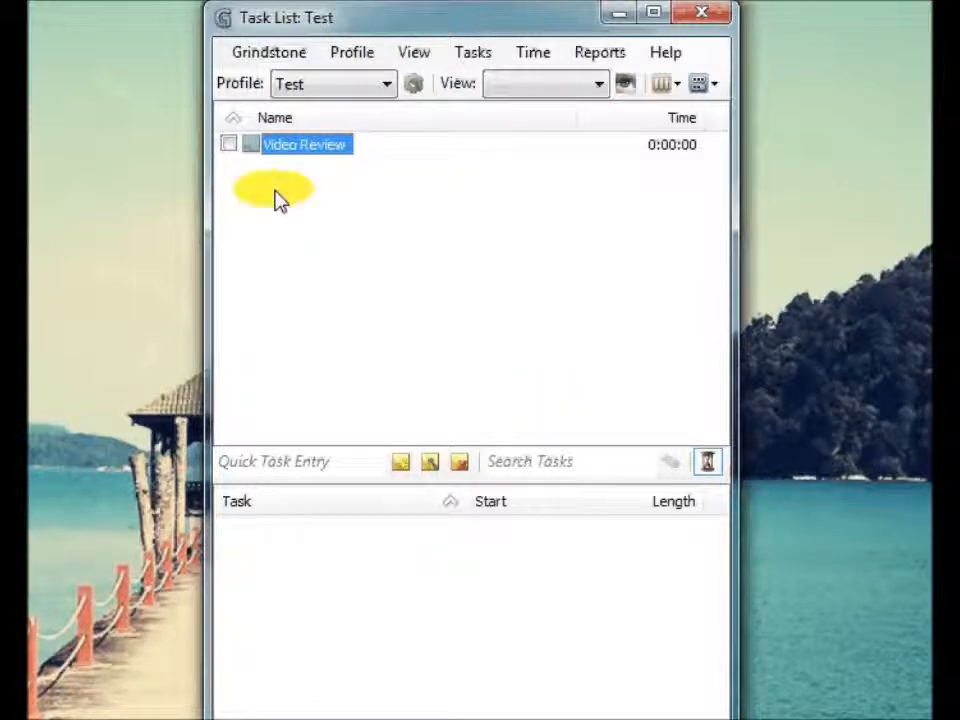
- Toggle the Video Review task's completion on and off, and check its details without changing them
{"action": "left_click", "coordinate": [229, 145]}
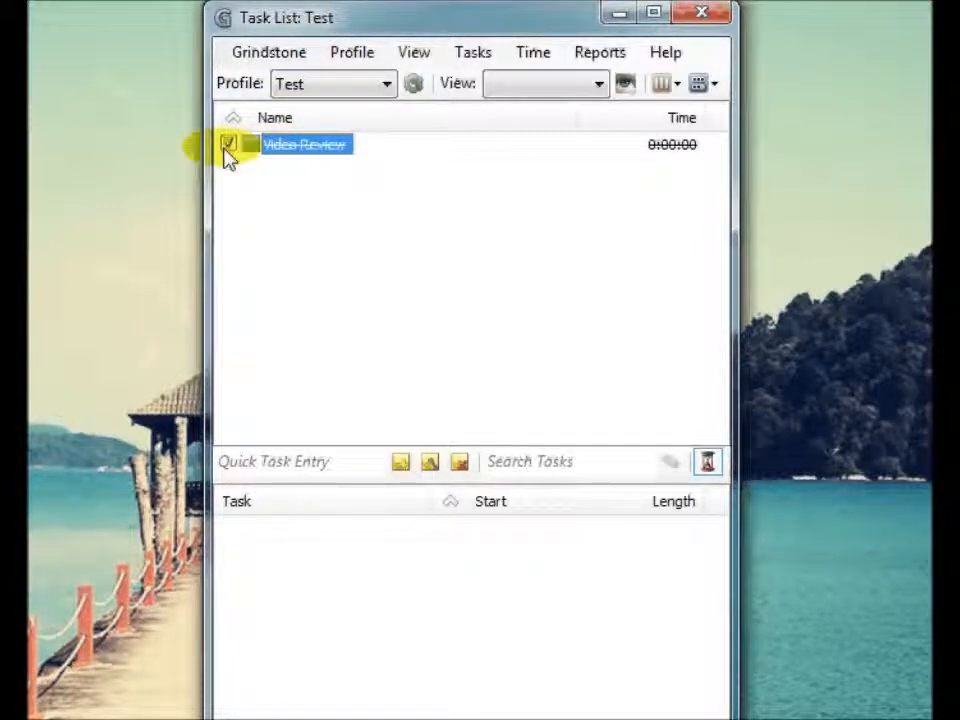
{"action": "left_click", "coordinate": [229, 145]}
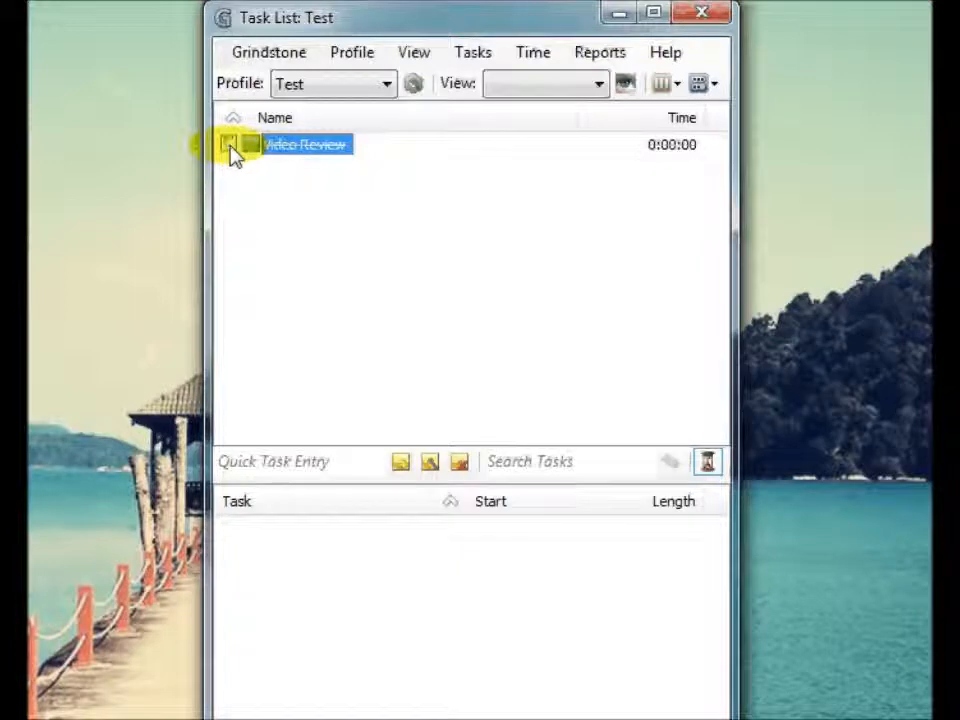
{"action": "double_click", "coordinate": [320, 146]}
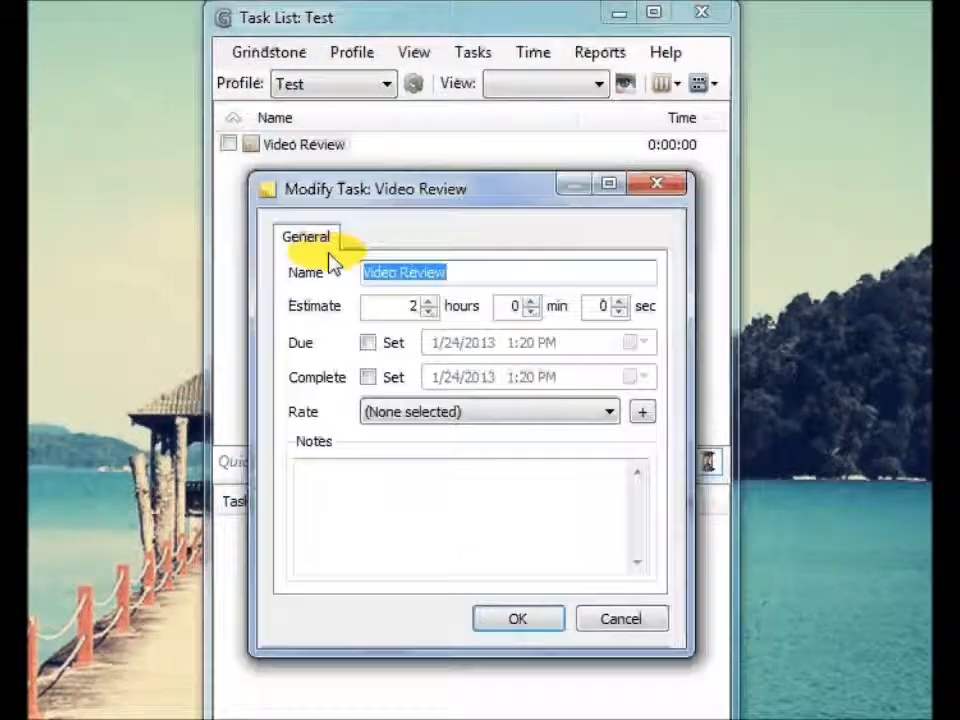
{"action": "left_click", "coordinate": [533, 626]}
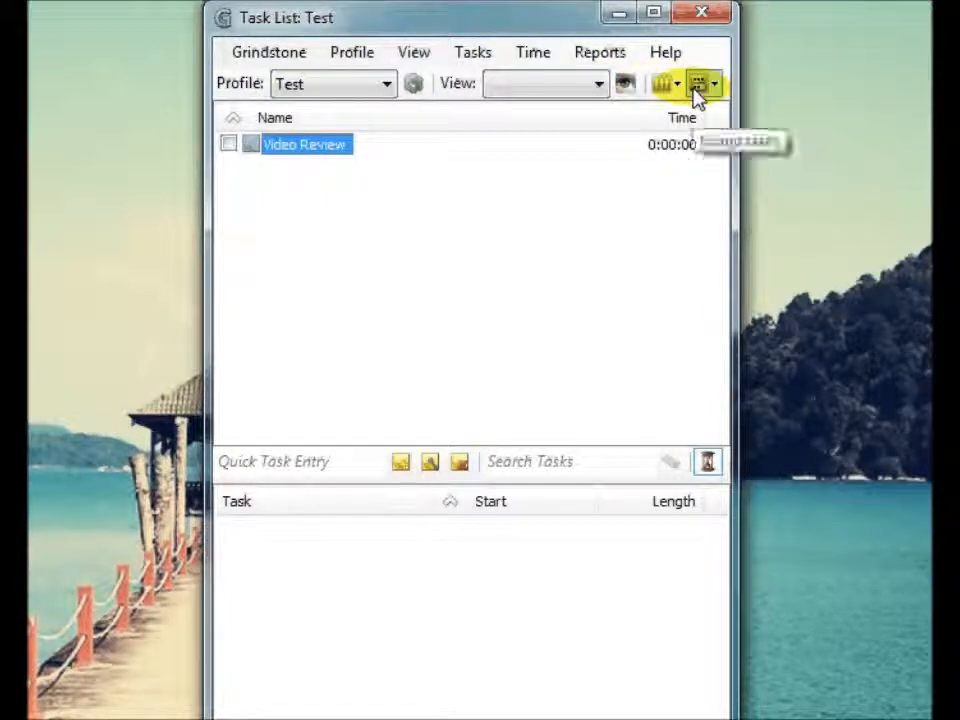
- Start timing the Video Review task and place the floating stopwatch over the time entry list
{"action": "left_click", "coordinate": [708, 470]}
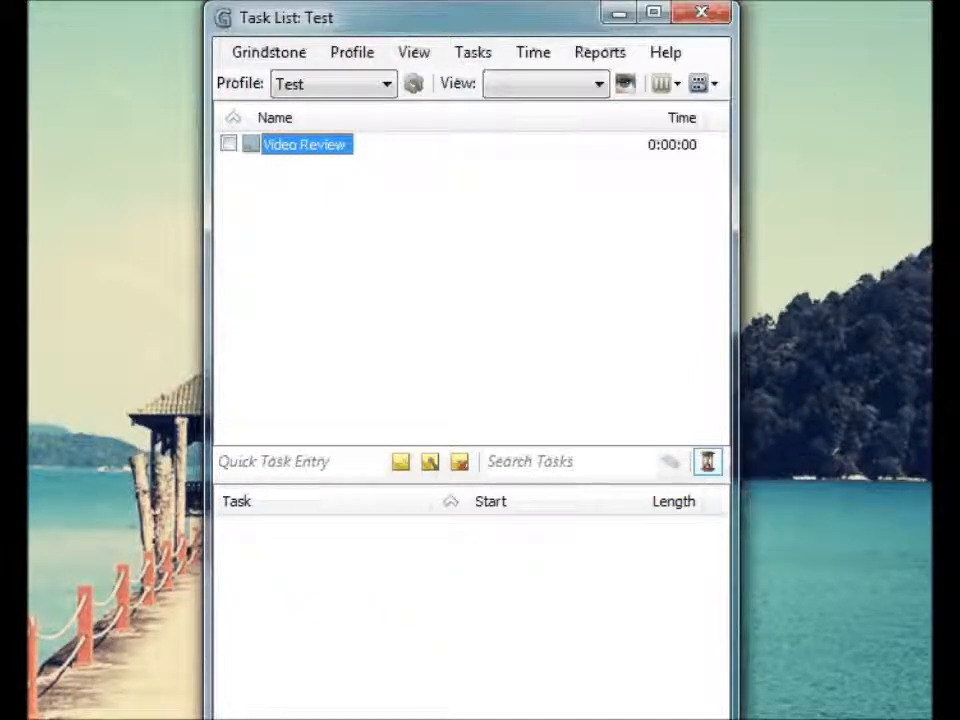
{"action": "left_click_drag", "start_coordinate": [433, 26], "coordinate": [432, 0]}
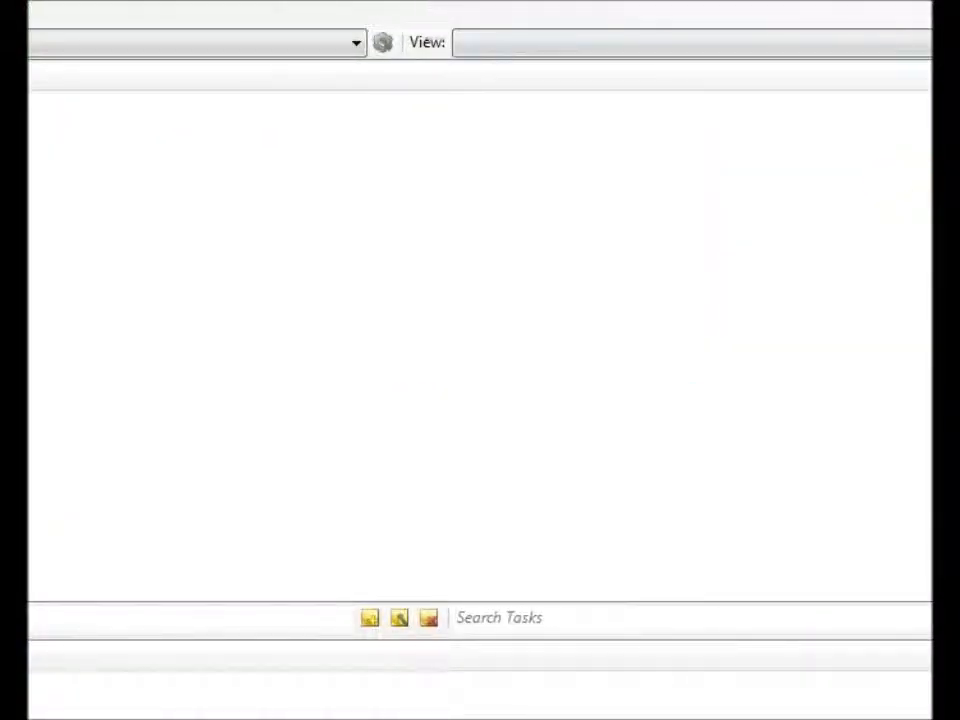
{"action": "left_click", "coordinate": [931, 2]}
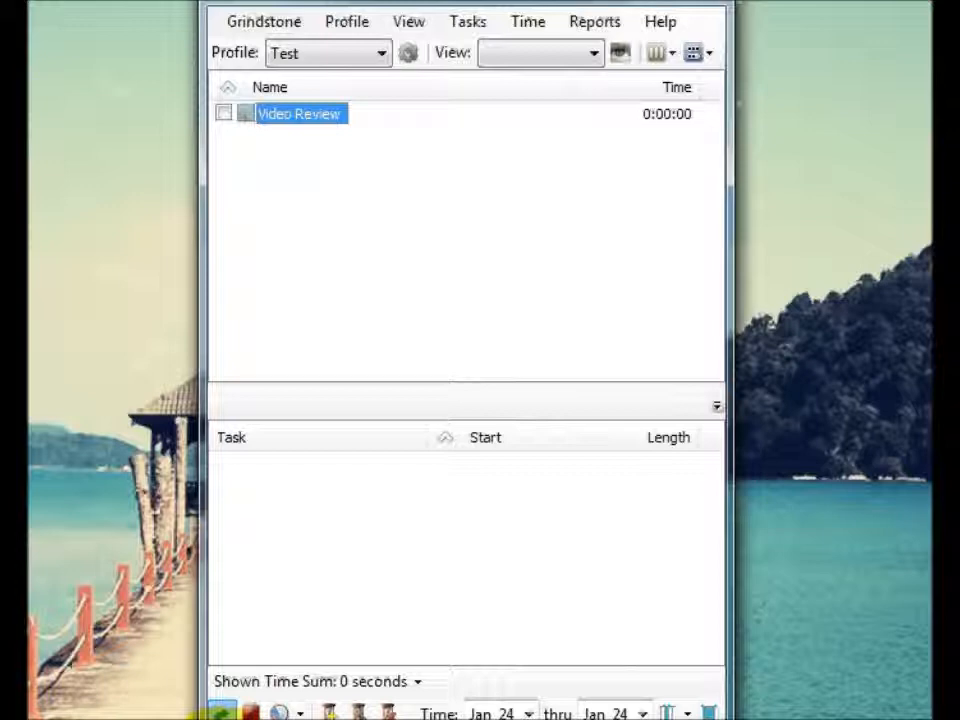
{"action": "left_click", "coordinate": [221, 711]}
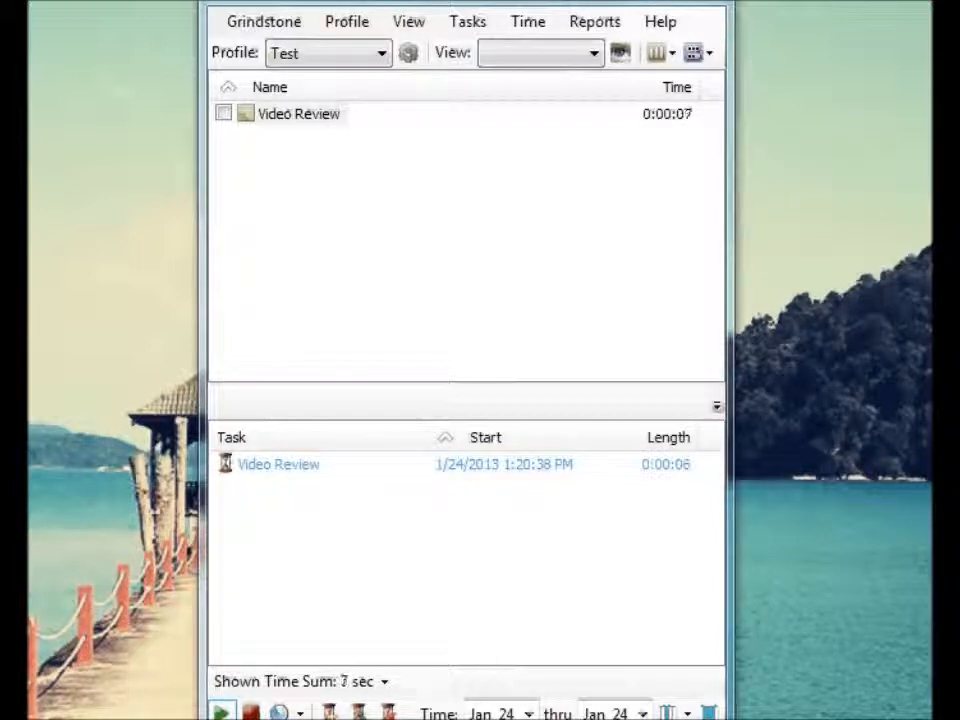
{"action": "left_click_drag", "start_coordinate": [397, 719], "coordinate": [397, 553]}
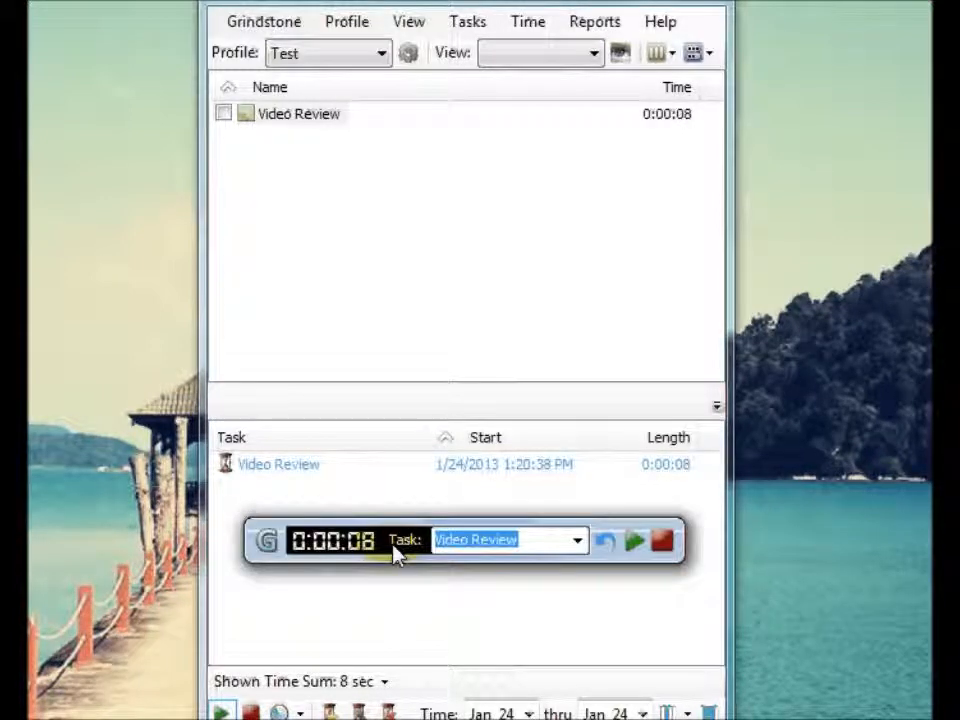
{"action": "left_click", "coordinate": [449, 590]}
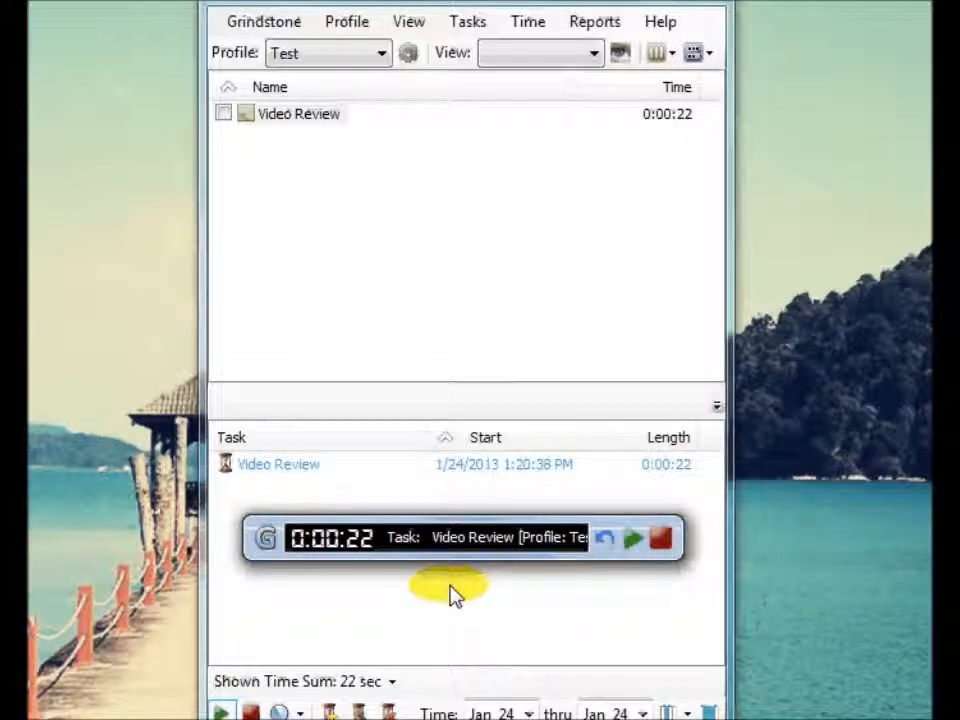
- Switch the stopwatch to timing a task named video review in the Default profile, and move the stopwatch off the time entry list
{"action": "left_click", "coordinate": [385, 533]}
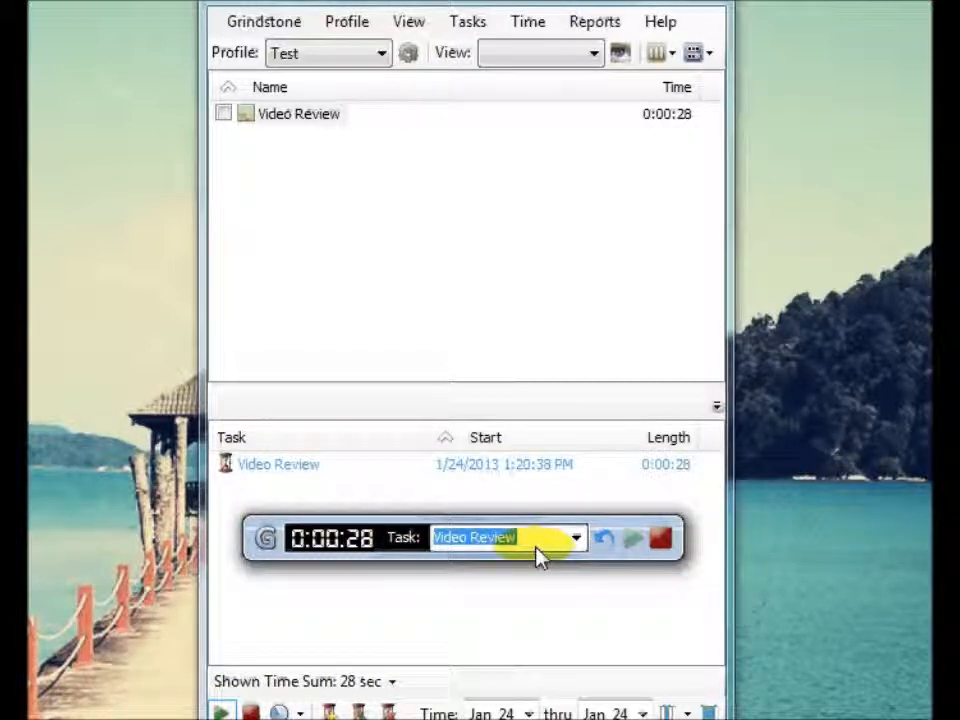
{"action": "left_click", "coordinate": [575, 540]}
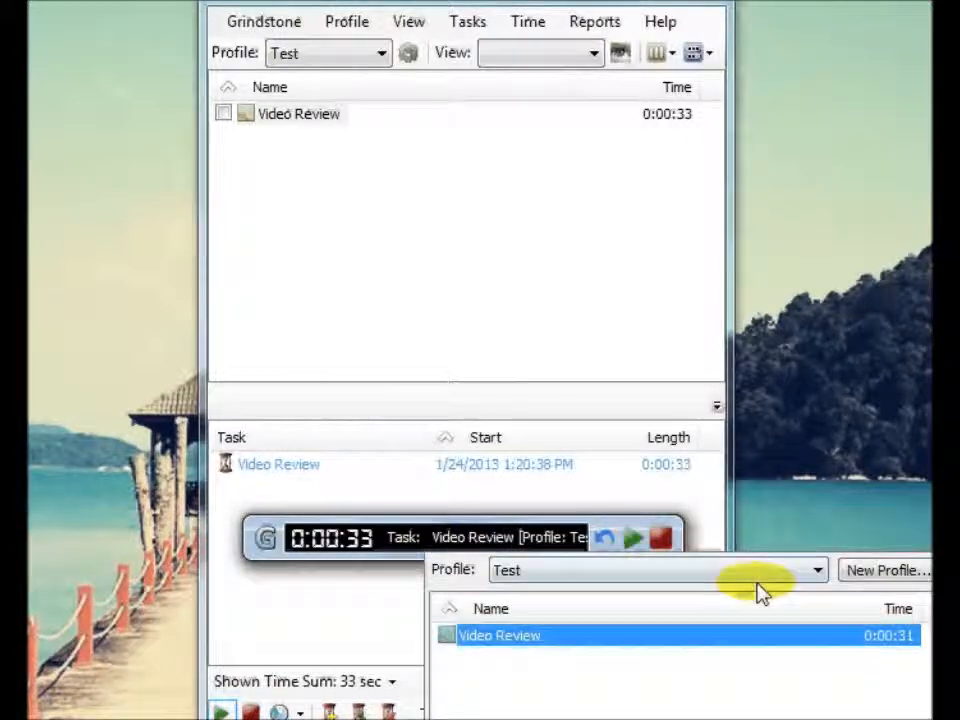
{"action": "left_click", "coordinate": [820, 575]}
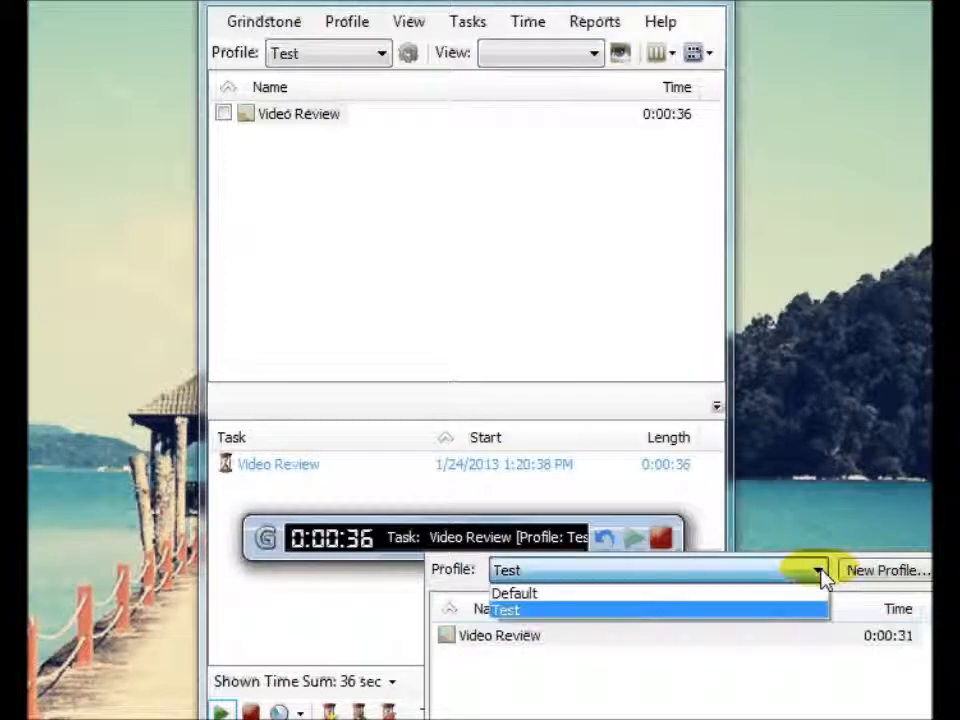
{"action": "left_click", "coordinate": [678, 595]}
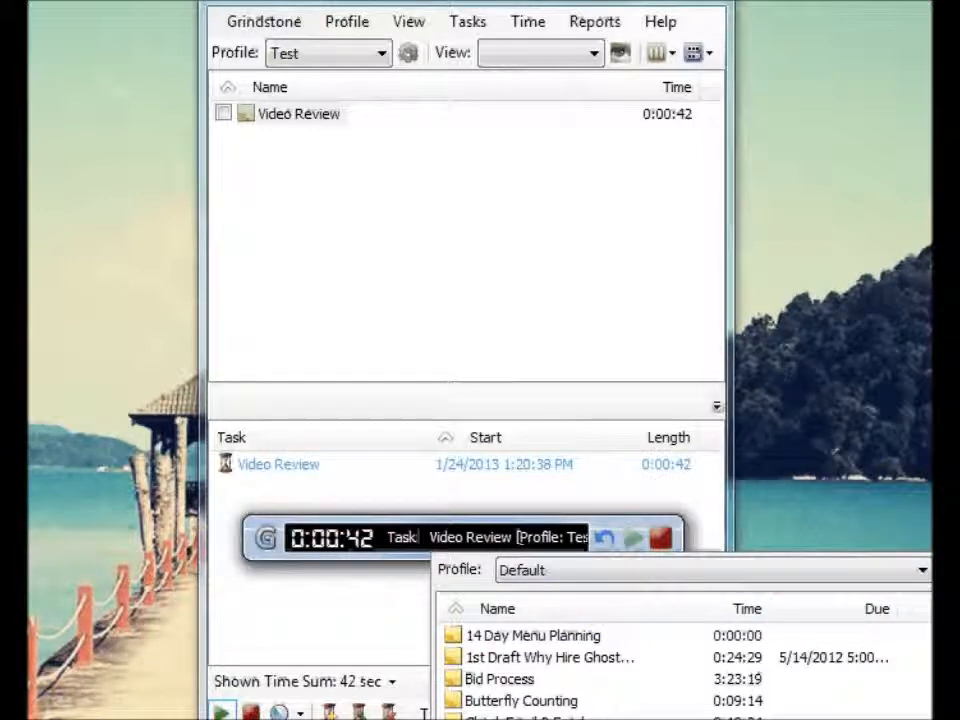
{"action": "mouse_move", "coordinate": [621, 549]}
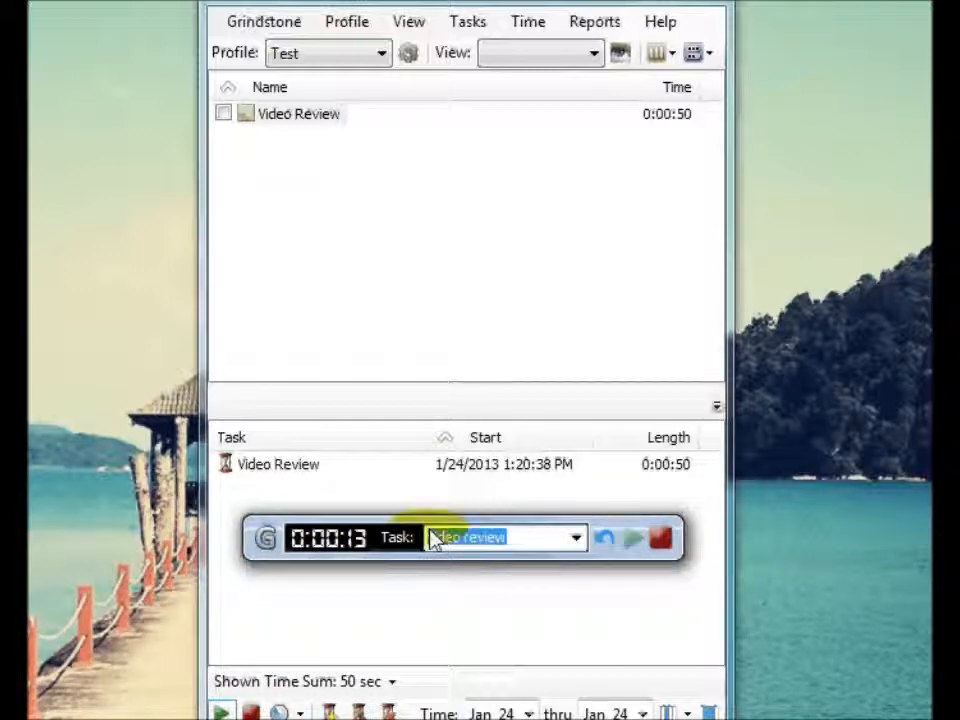
{"action": "left_click_drag", "start_coordinate": [417, 537], "coordinate": [622, 719]}
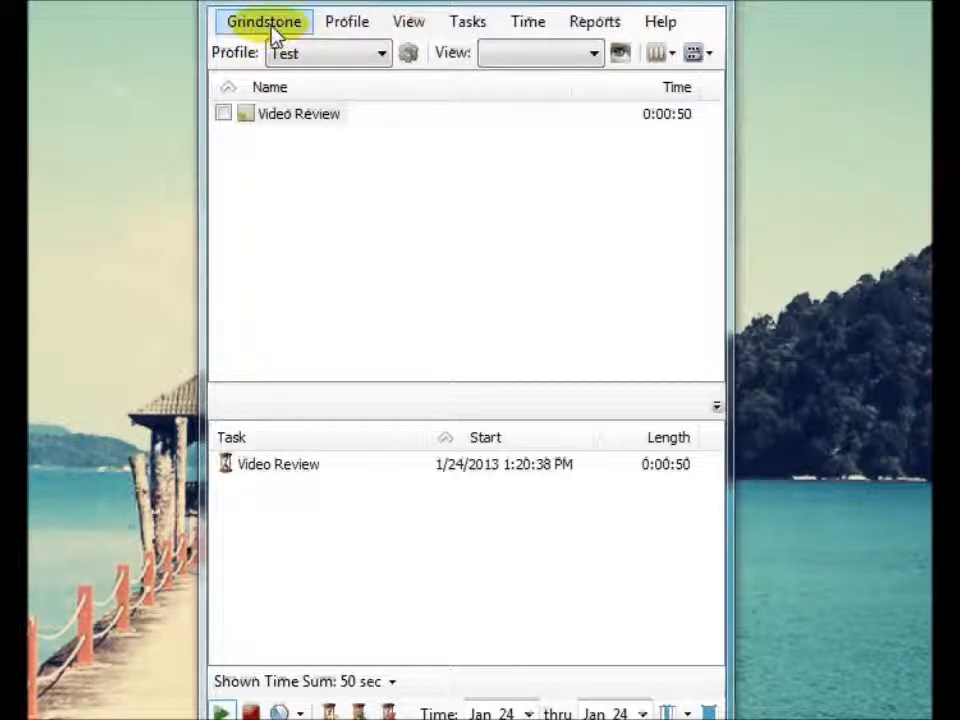
{"action": "left_click", "coordinate": [527, 28]}
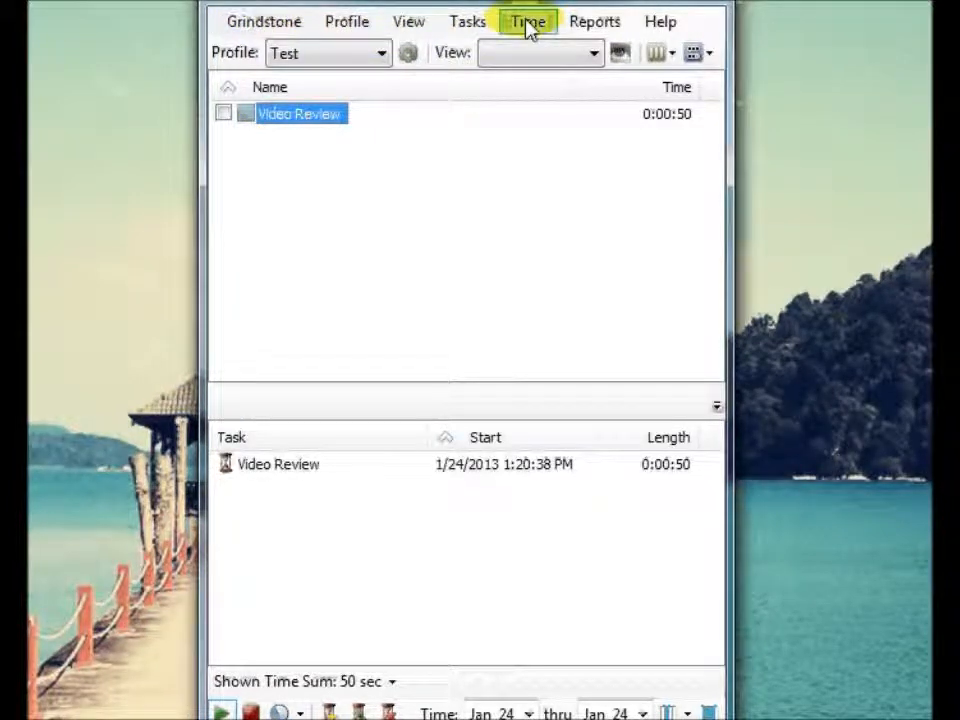
{"action": "left_click", "coordinate": [480, 28]}
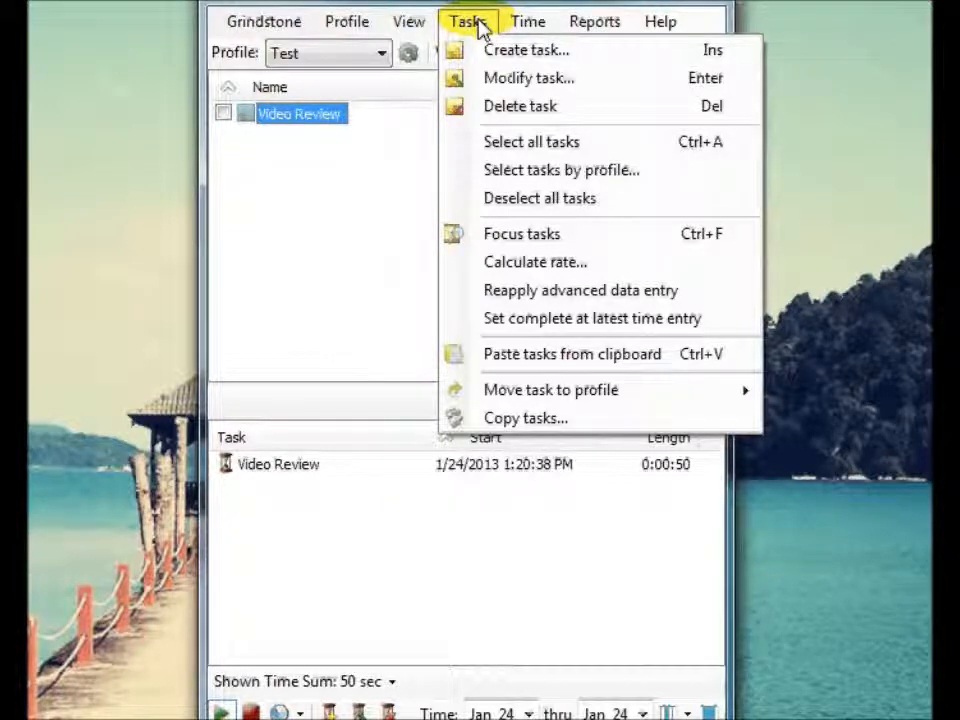
{"action": "mouse_move", "coordinate": [285, 20]}
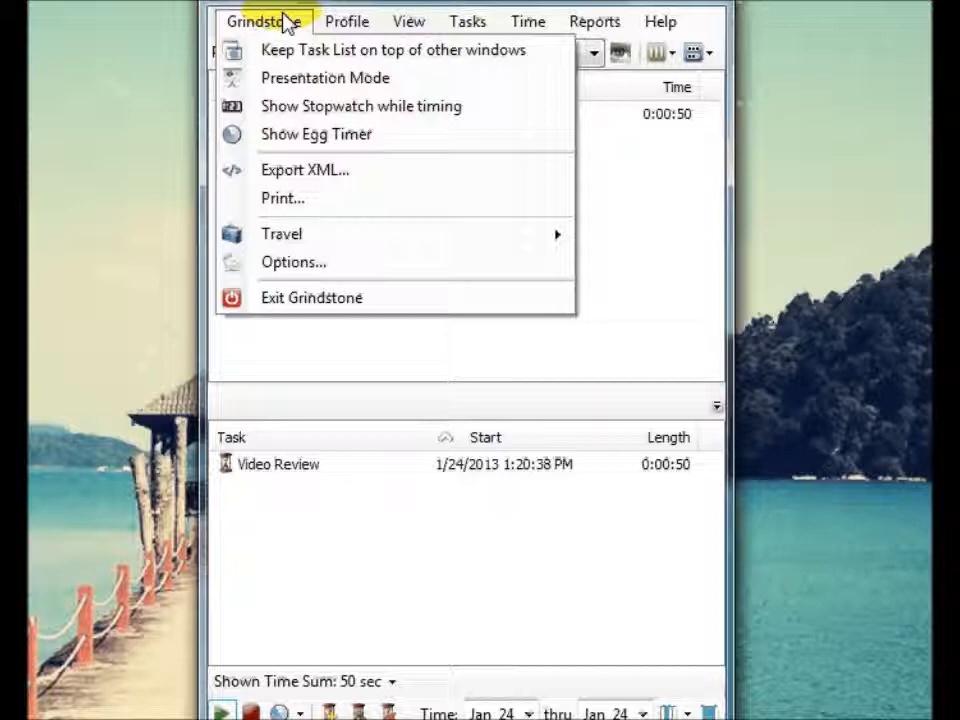
- In the reminder options, enable the timing notification balloon, set its interval to 5.2 minutes, and disable it again
{"action": "left_click", "coordinate": [289, 264]}
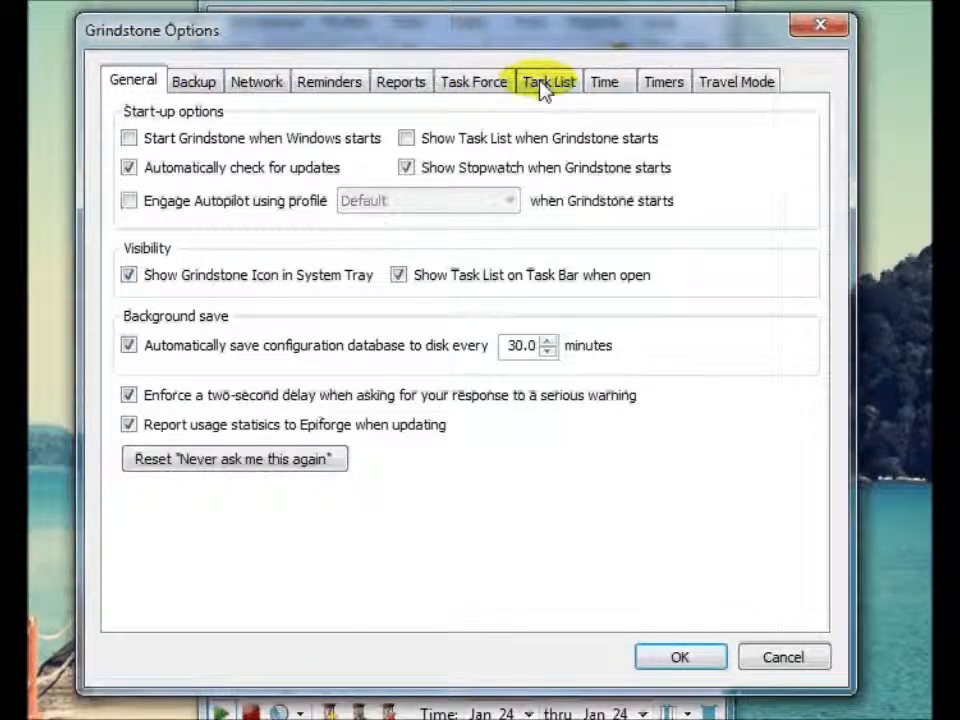
{"action": "left_click", "coordinate": [329, 84]}
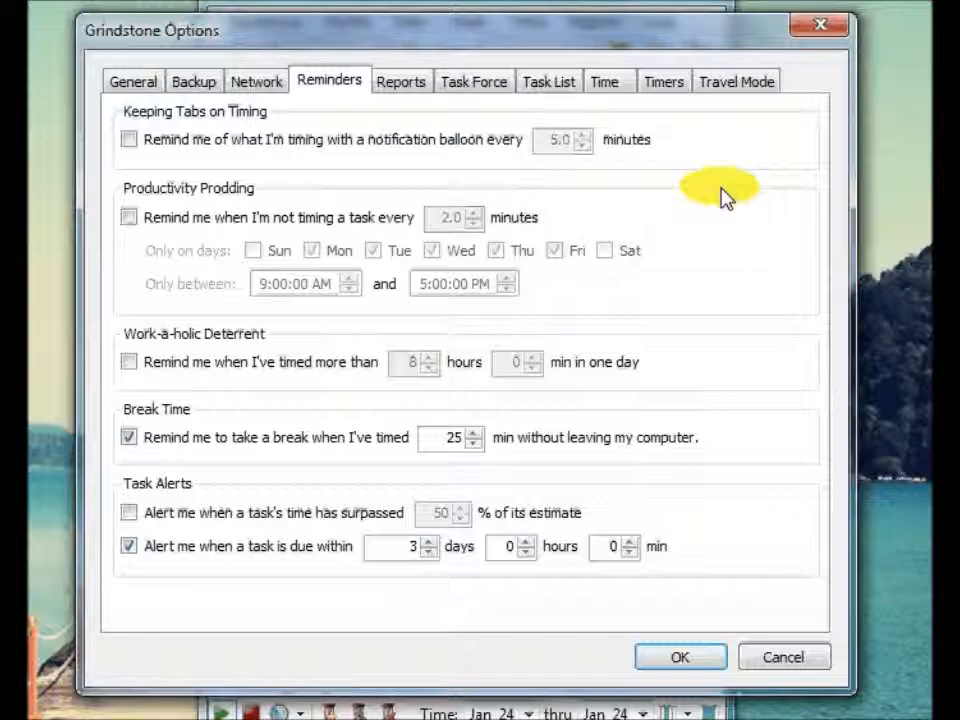
{"action": "left_click", "coordinate": [128, 140]}
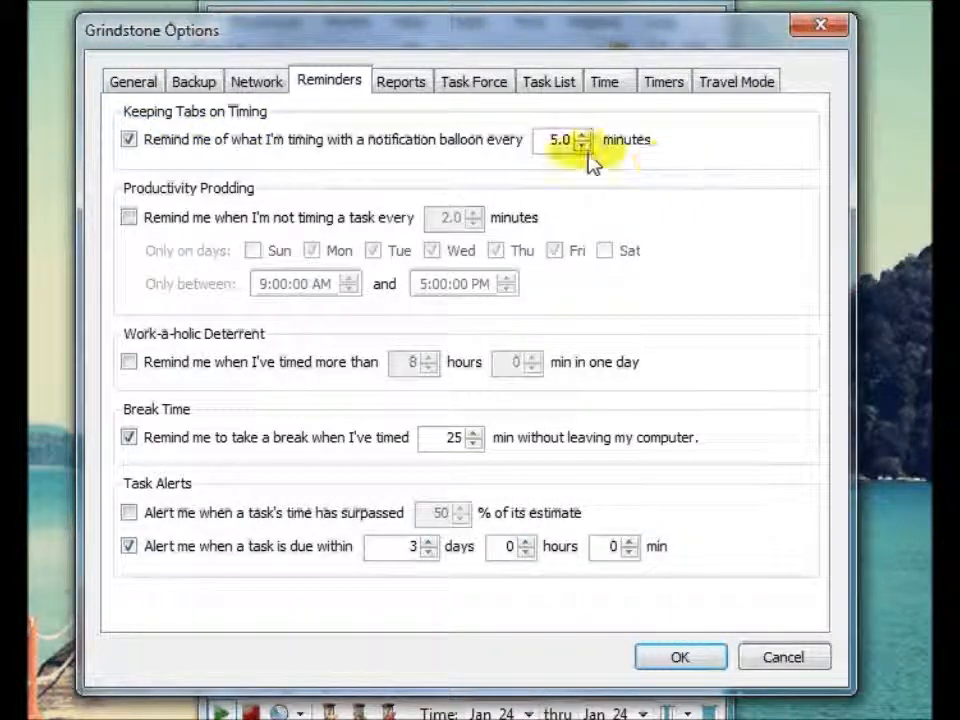
{"action": "left_click", "coordinate": [582, 146]}
{"action": "left_click", "coordinate": [582, 135]}
{"action": "left_click", "coordinate": [582, 135]}
{"action": "left_click", "coordinate": [582, 135]}
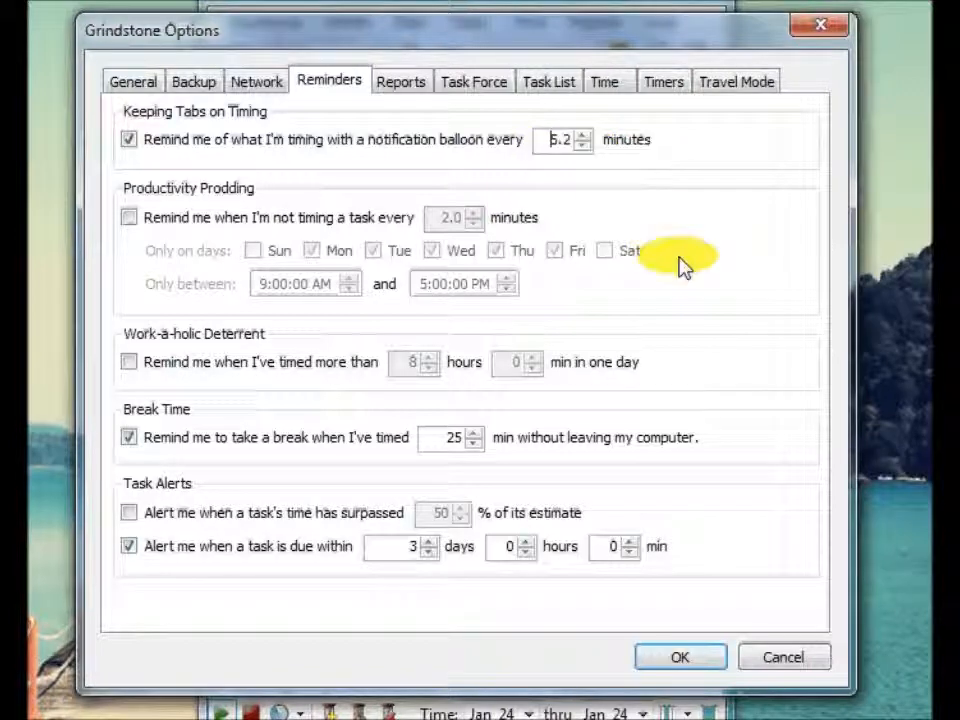
{"action": "left_click", "coordinate": [129, 142]}
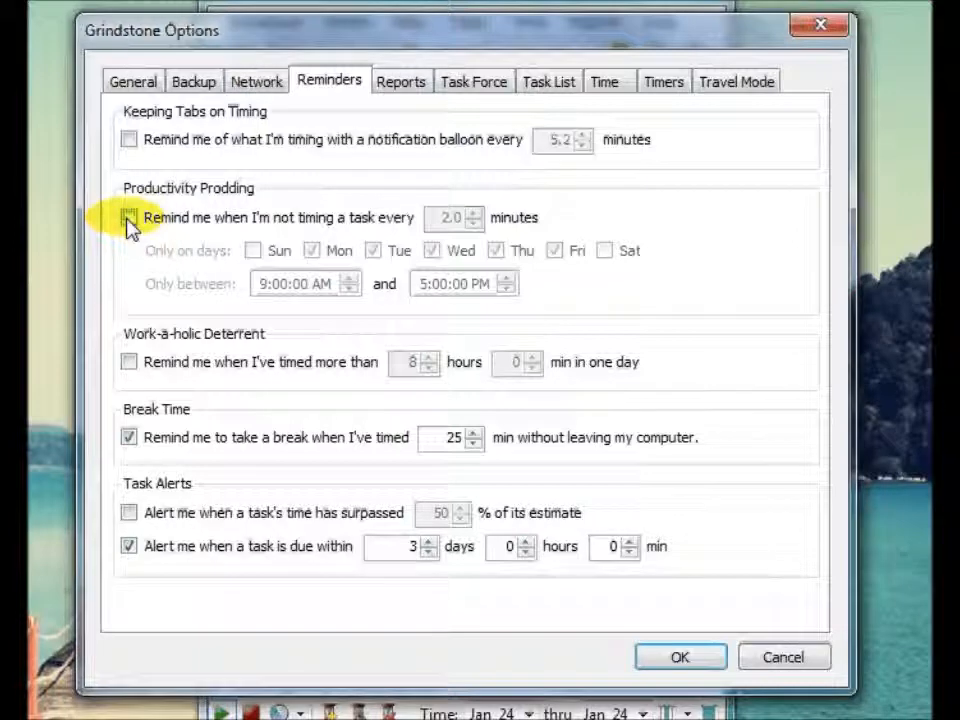
- Enable Productivity Prodding, set its hours to 6:00:00 AM through 9:00:00 PM, and disable the reminder again
{"action": "left_click", "coordinate": [129, 219]}
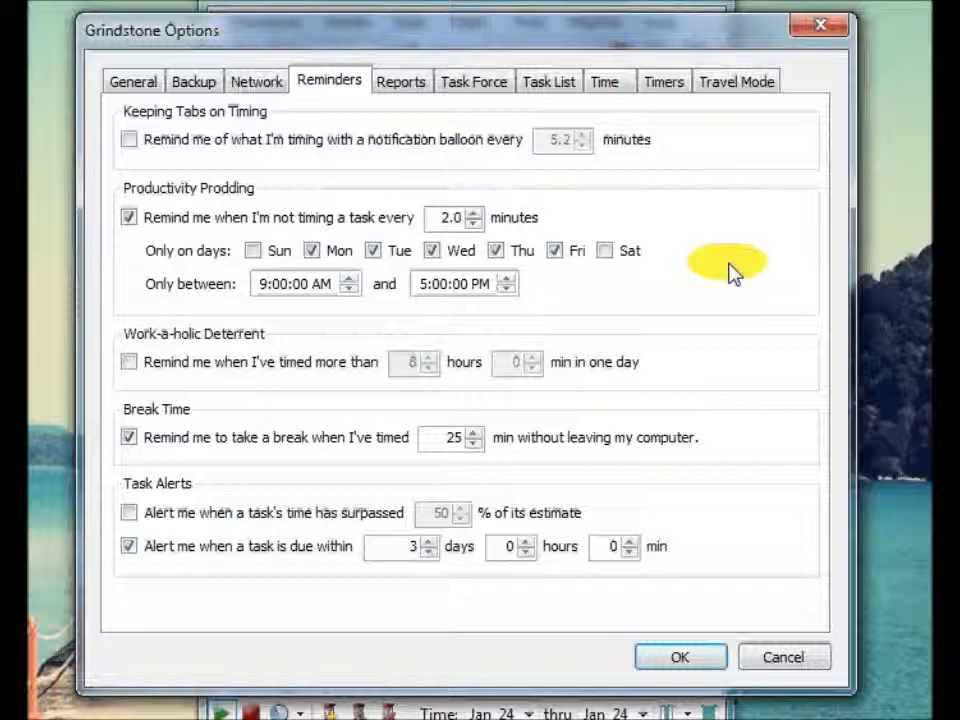
{"action": "left_click", "coordinate": [350, 288]}
{"action": "left_click", "coordinate": [350, 288]}
{"action": "left_click", "coordinate": [350, 288]}
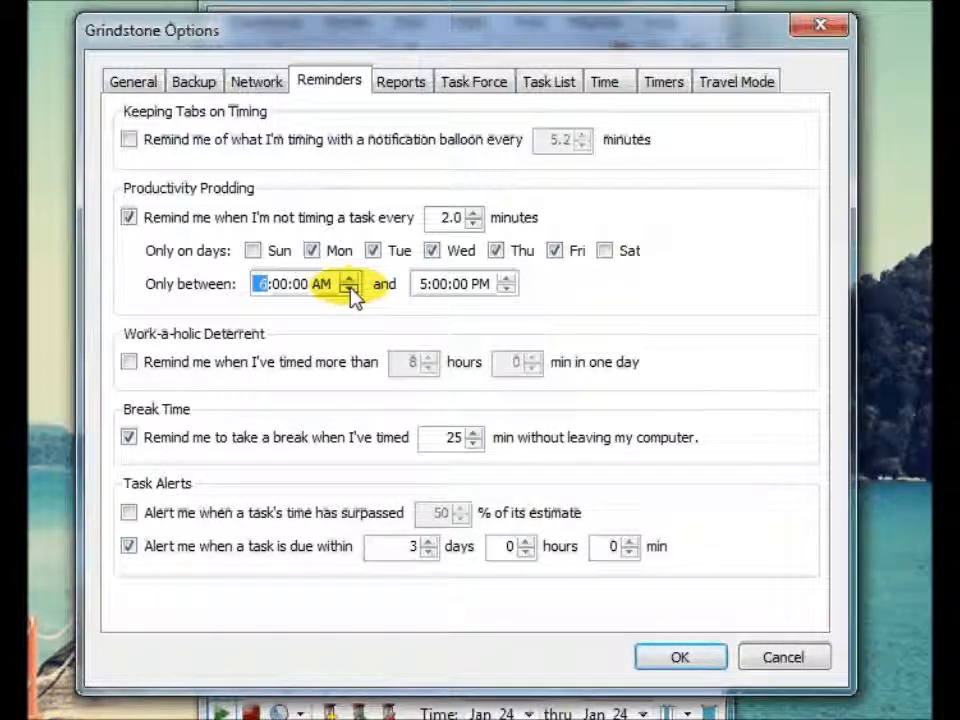
{"action": "left_click", "coordinate": [508, 288]}
{"action": "left_click", "coordinate": [506, 278]}
{"action": "left_click", "coordinate": [506, 278]}
{"action": "left_click", "coordinate": [506, 278]}
{"action": "left_click", "coordinate": [506, 279]}
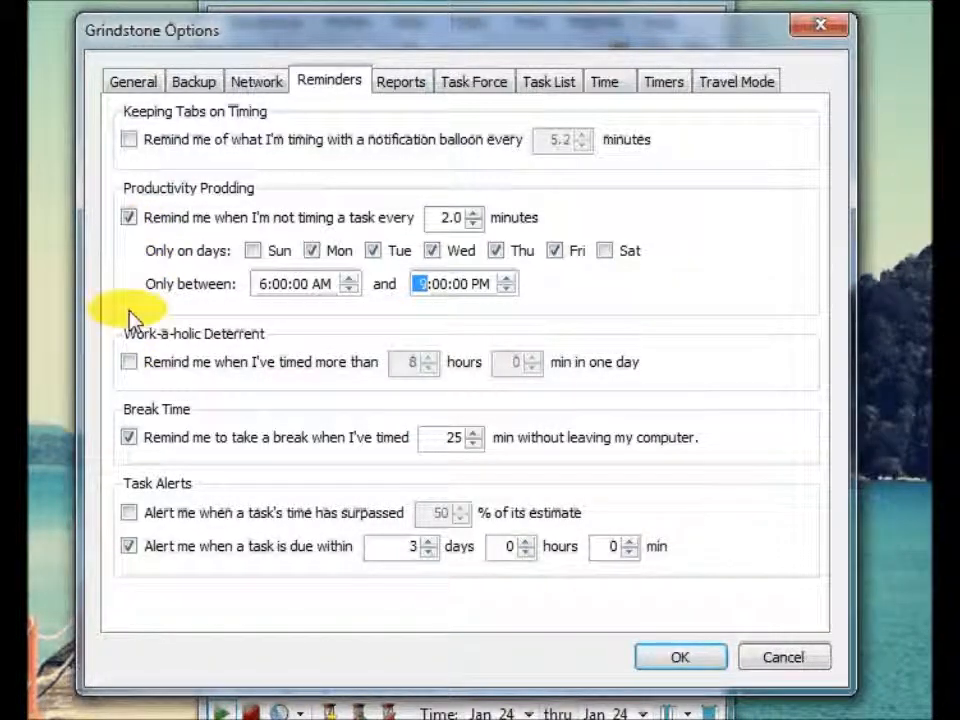
{"action": "left_click", "coordinate": [128, 218]}
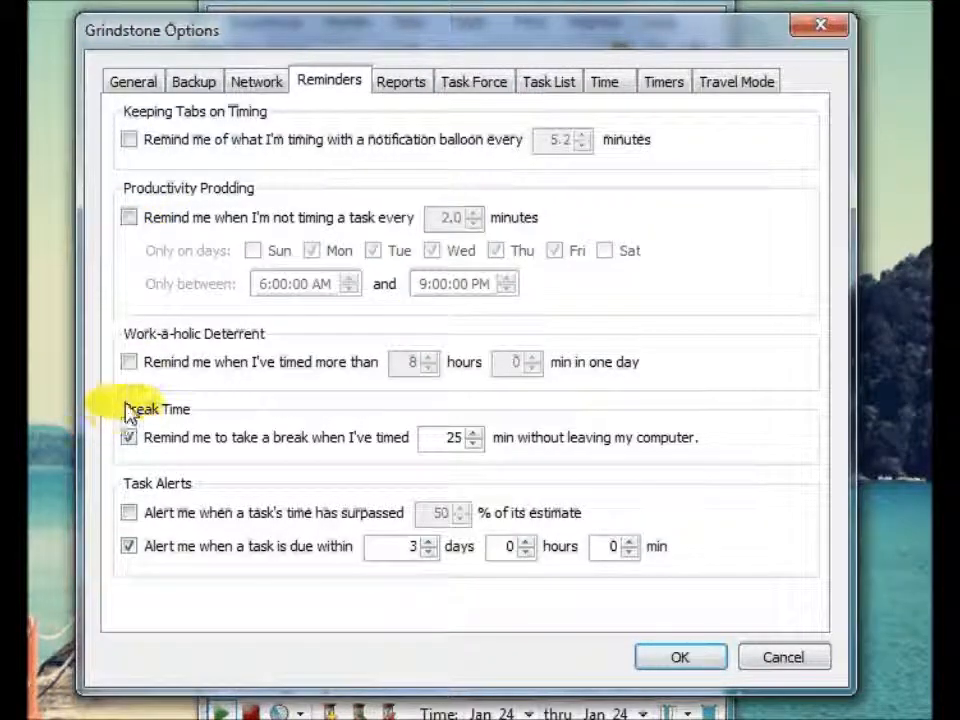
- Toggle the Work-a-holic Deterrent reminder on and off, and look over the Task List options
{"action": "left_click", "coordinate": [128, 363]}
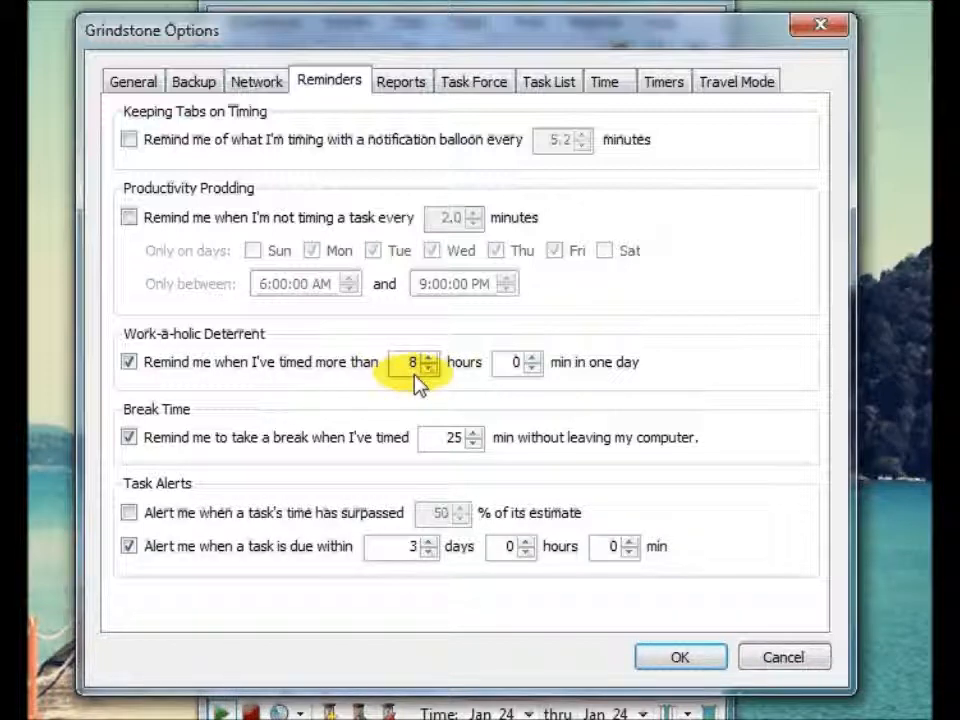
{"action": "left_click", "coordinate": [128, 363]}
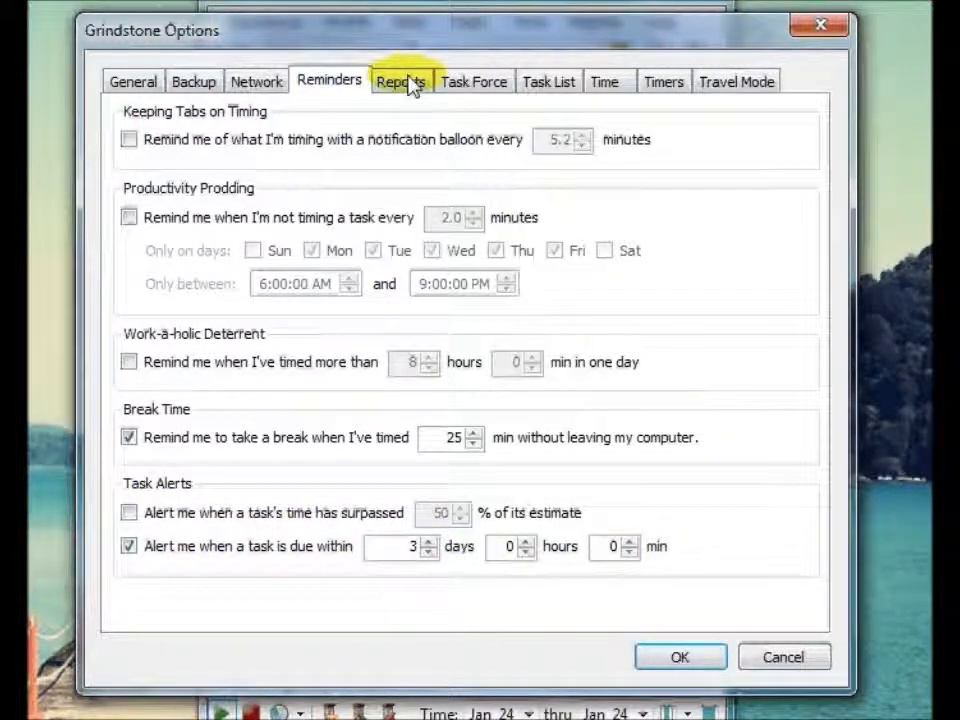
{"action": "left_click", "coordinate": [551, 86]}
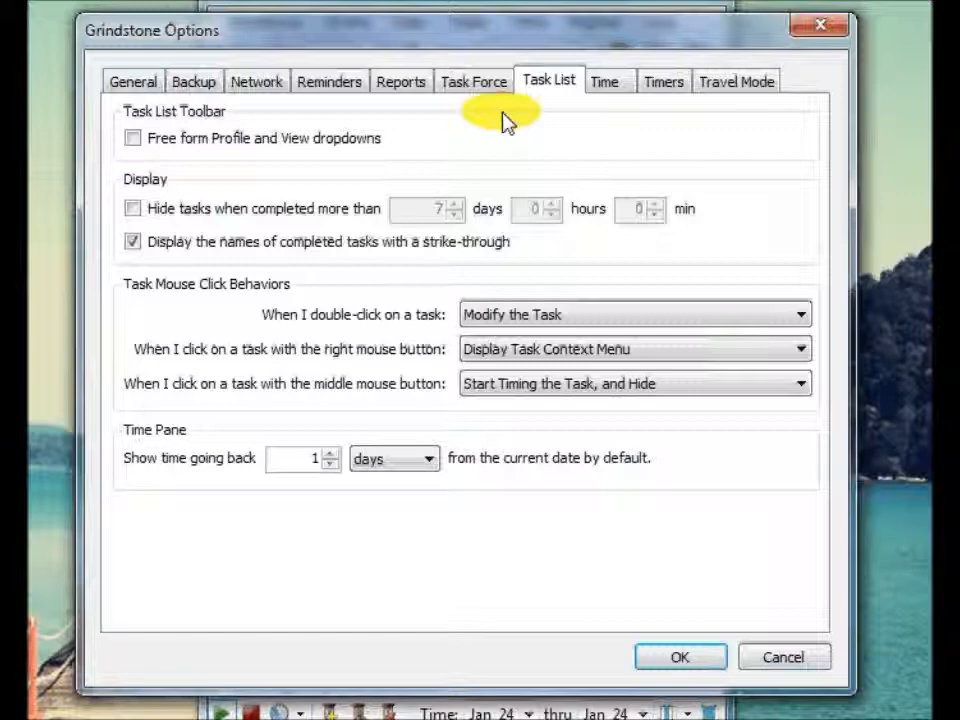
- Lower the number of idle minutes after which Away Detection assumes the computer was left
{"action": "left_click", "coordinate": [613, 88]}
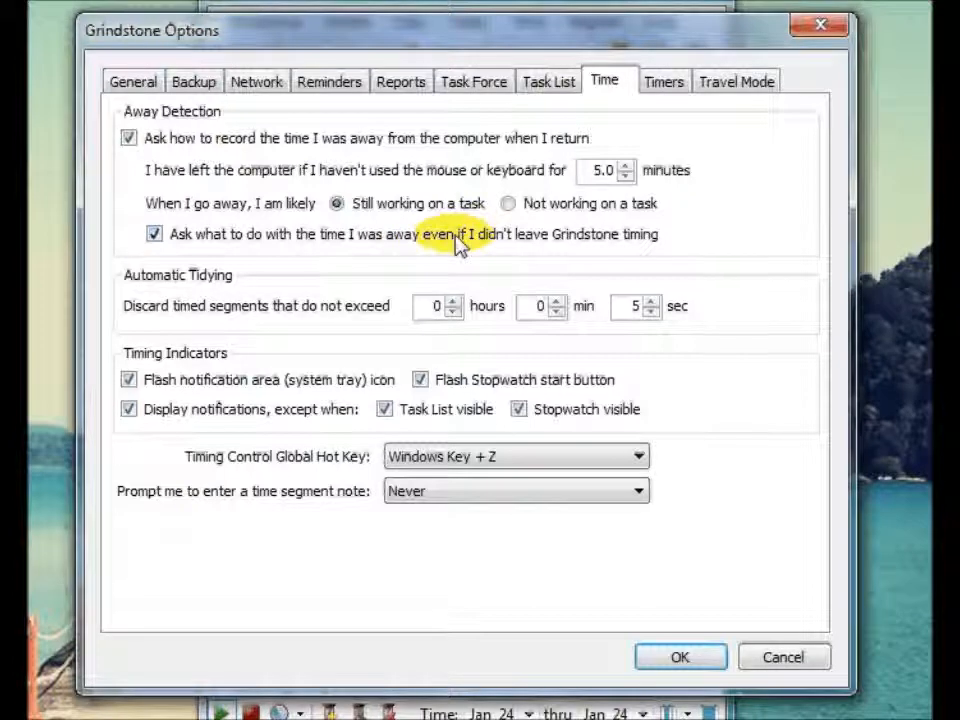
{"action": "left_click", "coordinate": [625, 166]}
{"action": "left_click", "coordinate": [624, 177]}
{"action": "left_click", "coordinate": [624, 176]}
{"action": "left_click", "coordinate": [624, 176]}
{"action": "left_click", "coordinate": [624, 176]}
{"action": "left_click", "coordinate": [624, 176]}
{"action": "left_click", "coordinate": [624, 176]}
{"action": "left_click", "coordinate": [624, 178]}
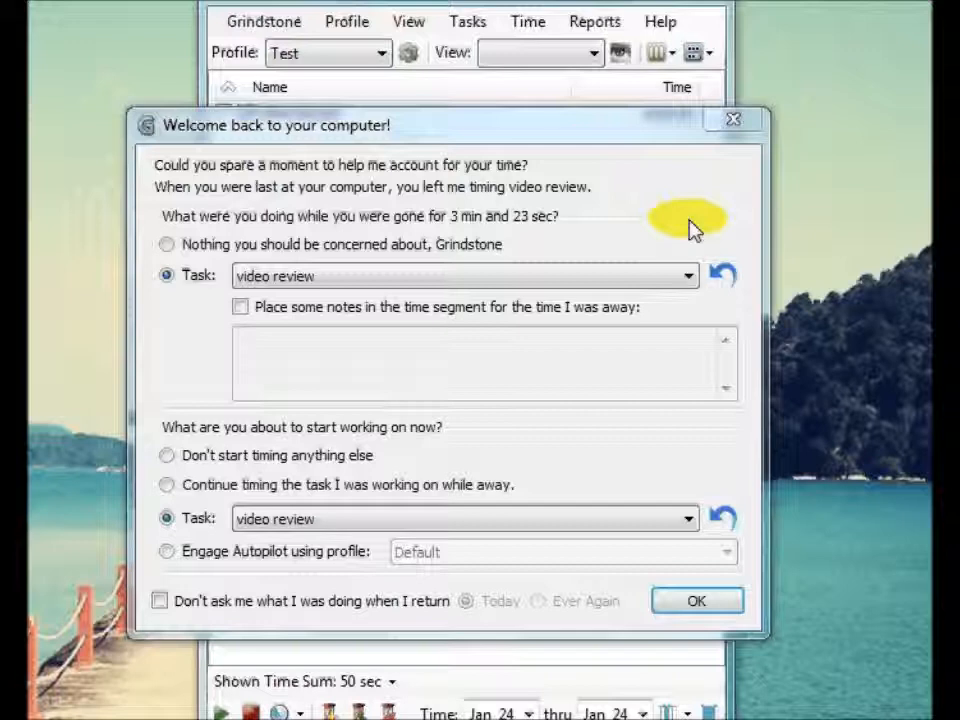
- Examine the task choices offered for the away time and for the work to start now
{"action": "left_click", "coordinate": [689, 277]}
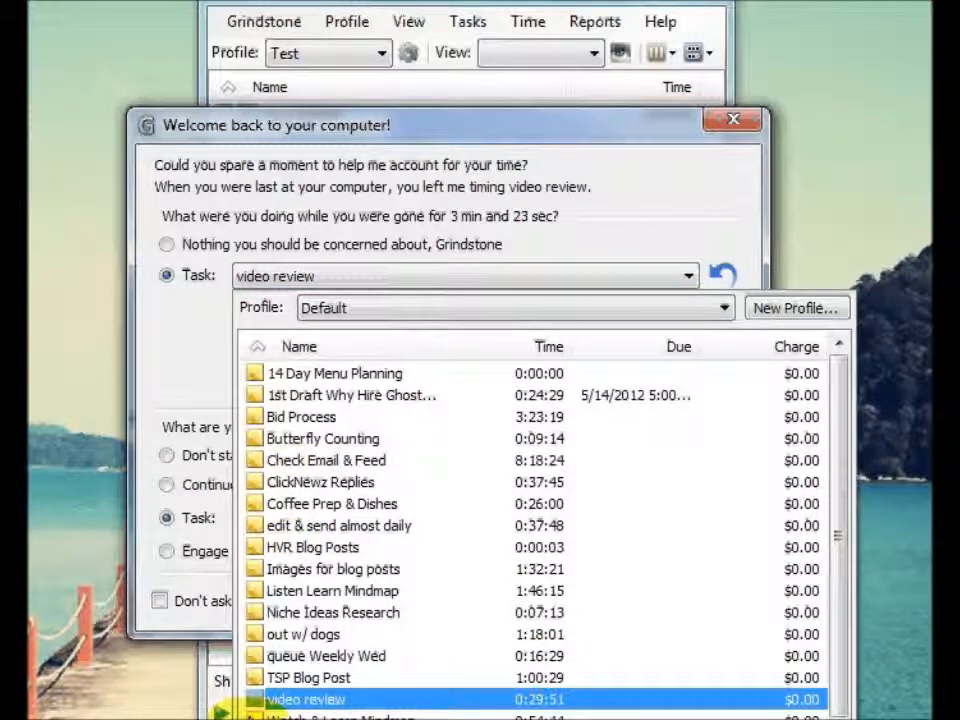
{"action": "left_click", "coordinate": [686, 276]}
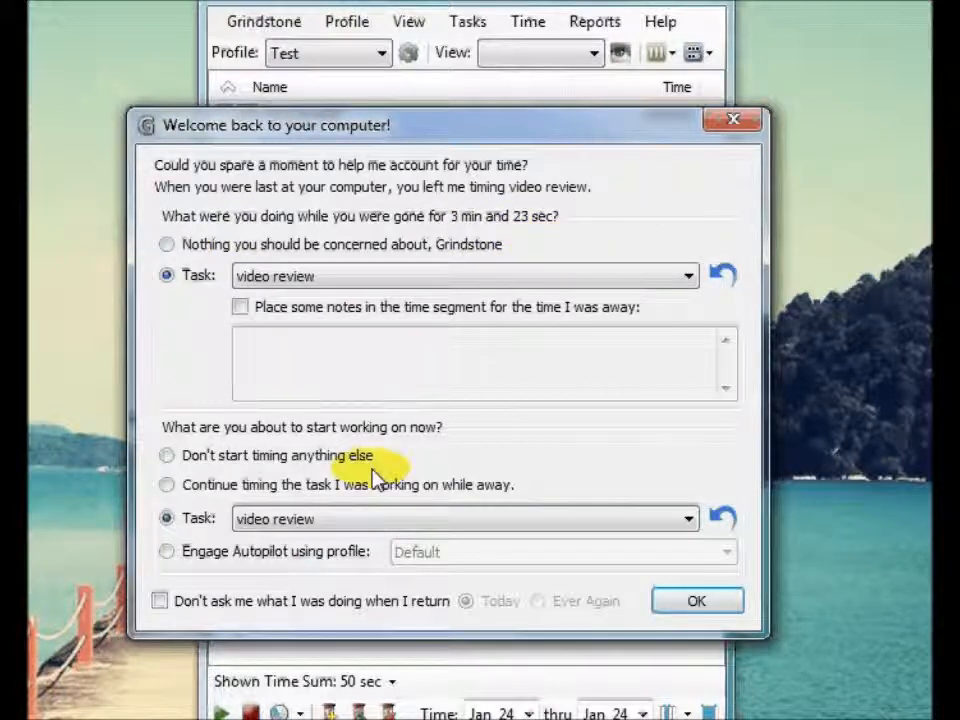
{"action": "left_click", "coordinate": [689, 525]}
{"action": "left_click", "coordinate": [689, 525]}
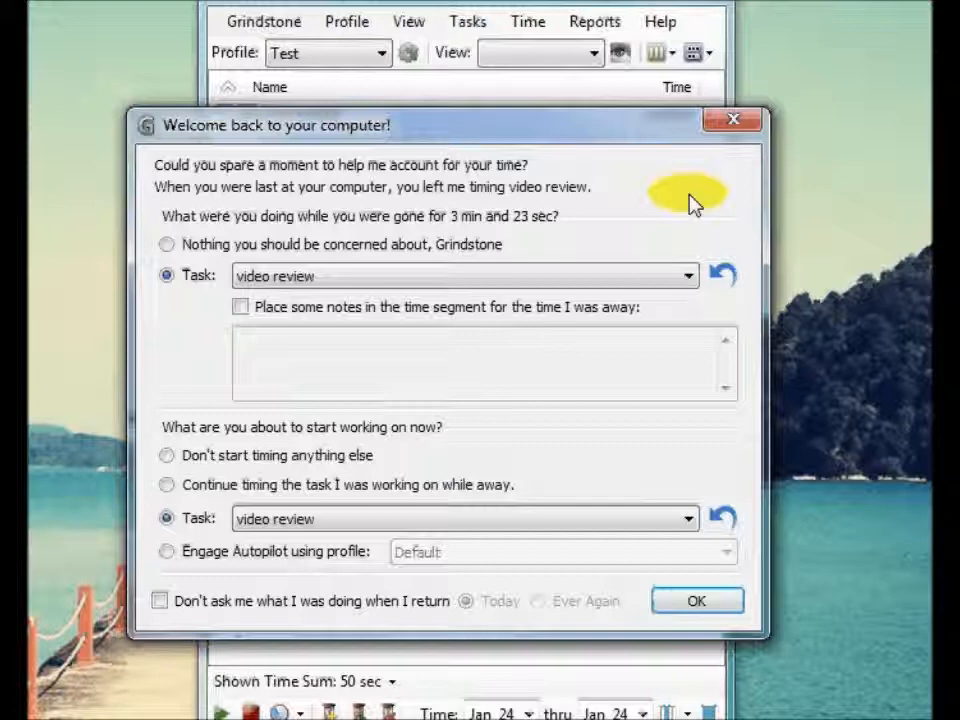
- Enable notes for the away time segment and move the welcome-back dialog so its full task list fits on screen
{"action": "left_click", "coordinate": [241, 310]}
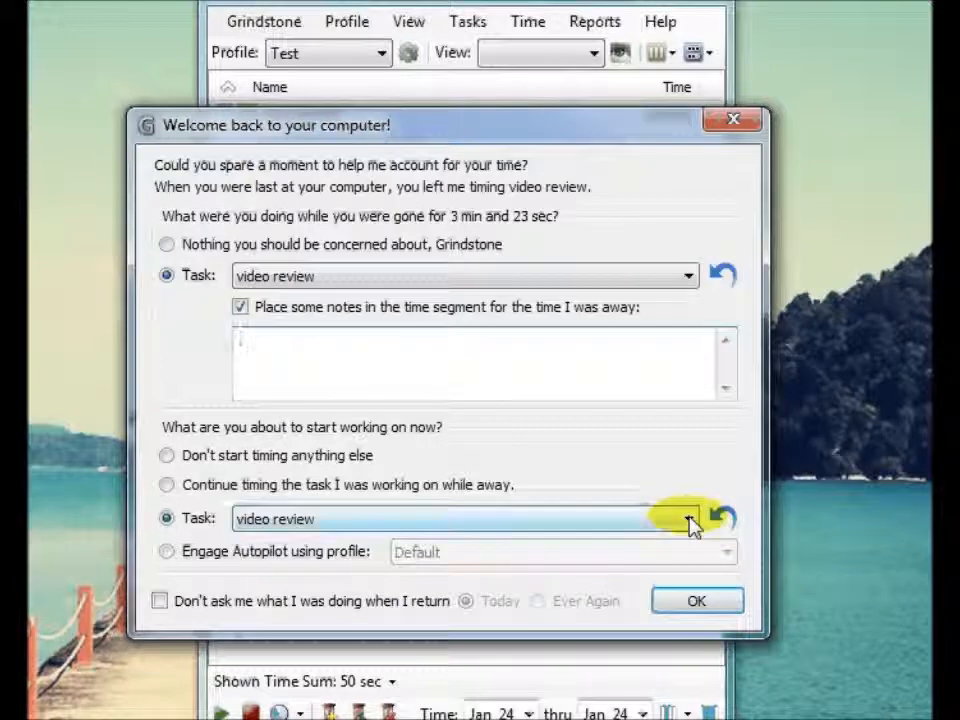
{"action": "left_click", "coordinate": [691, 277]}
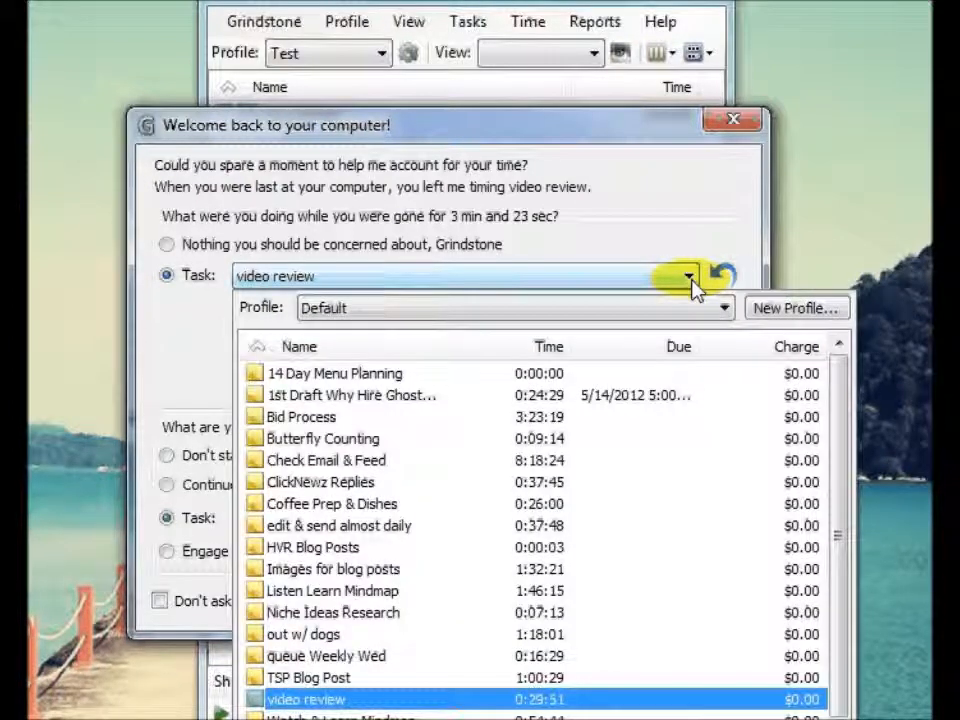
{"action": "left_click", "coordinate": [481, 135]}
{"action": "left_click_drag", "start_coordinate": [426, 129], "coordinate": [377, 6]}
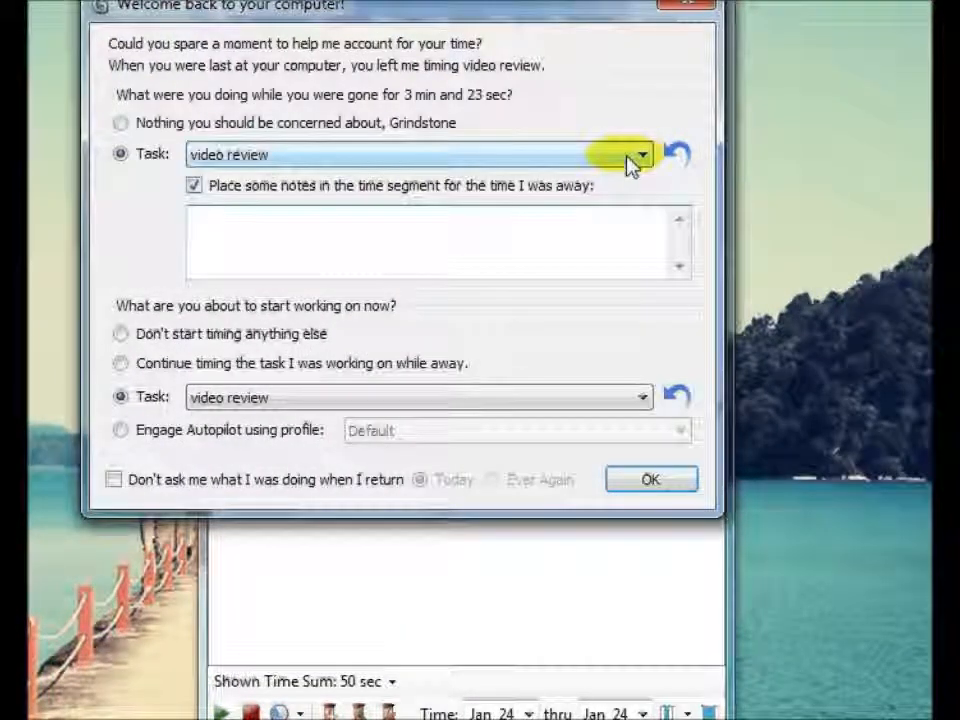
- Create a task named Snacks in the Default profile and assign the away time to it
{"action": "left_click", "coordinate": [632, 158]}
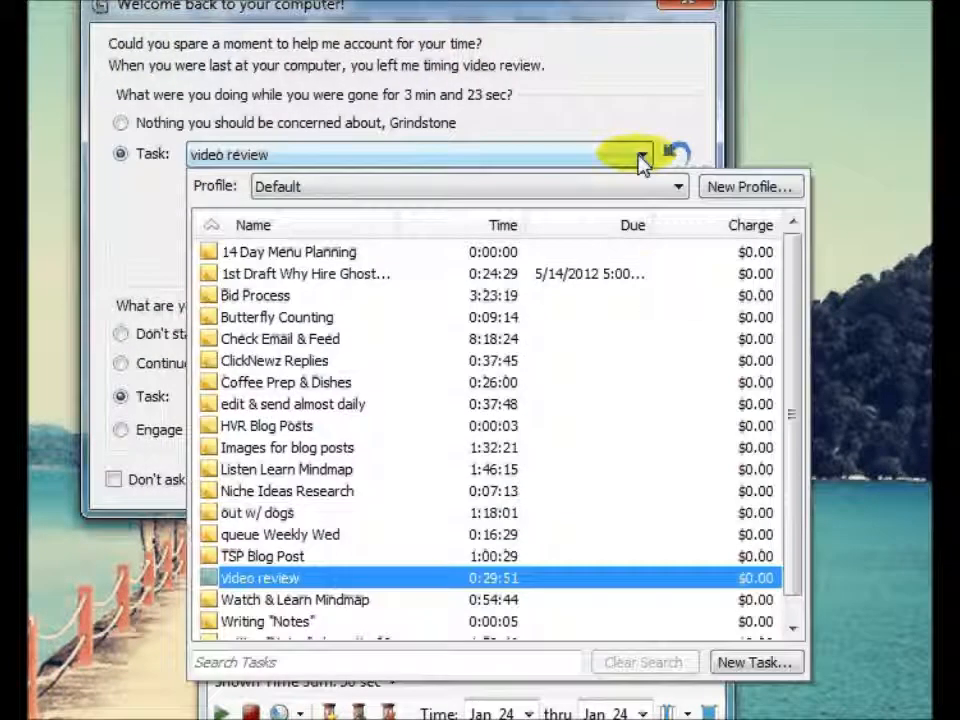
{"action": "left_click", "coordinate": [752, 664]}
{"action": "type", "text": "Snacks"}
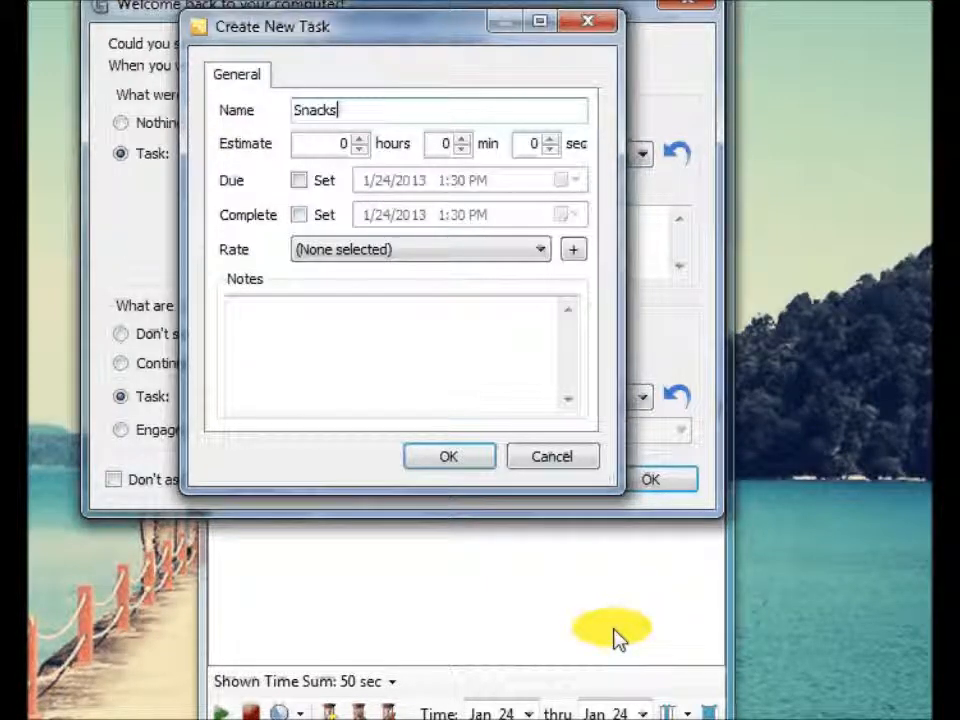
{"action": "left_click", "coordinate": [446, 457]}
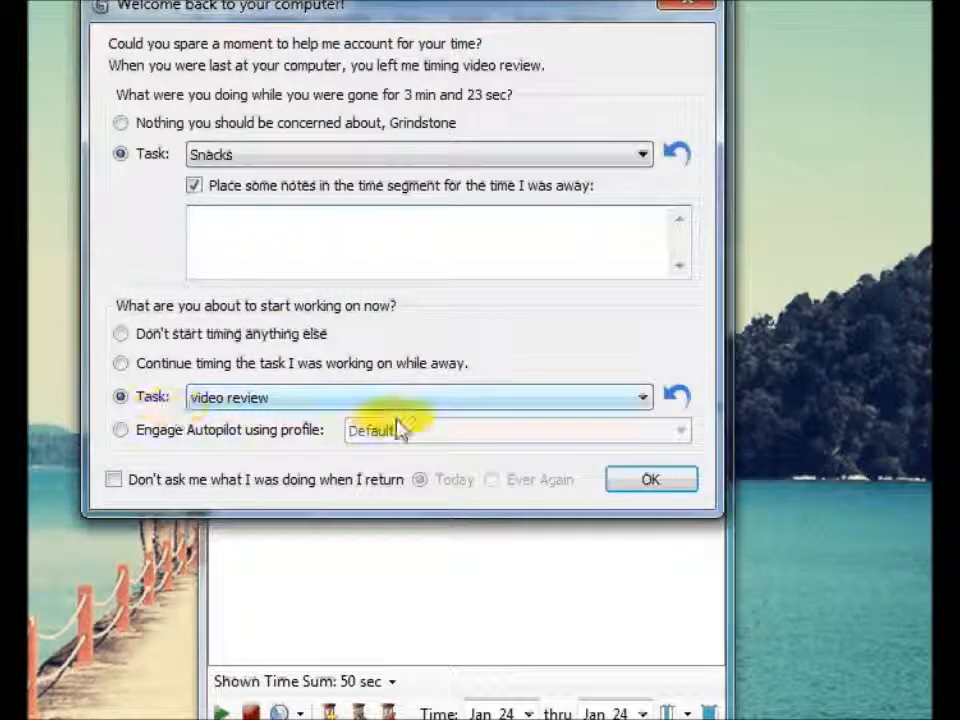
- Submit the away-time answers with video review as the task to work on now, and hide the task list window
{"action": "left_click", "coordinate": [643, 484]}
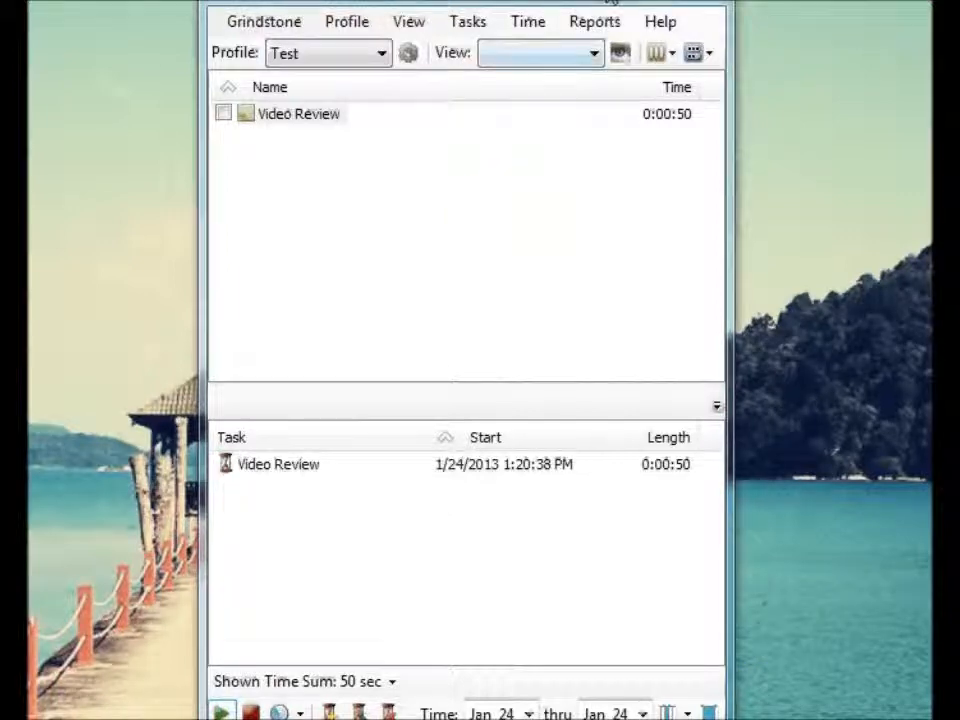
{"action": "left_click", "coordinate": [611, 1]}
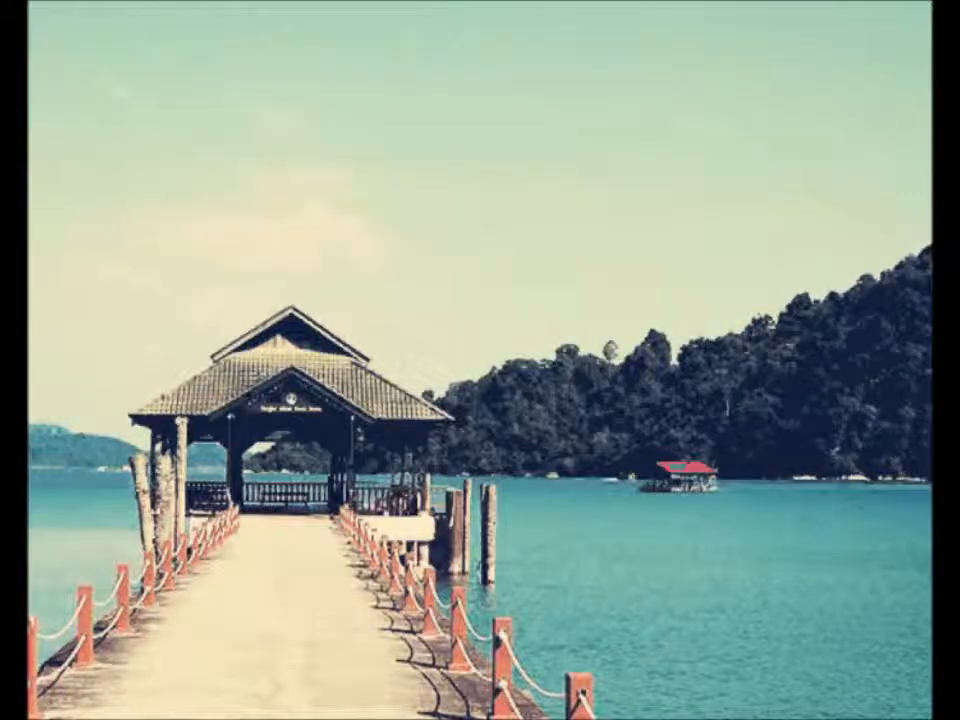